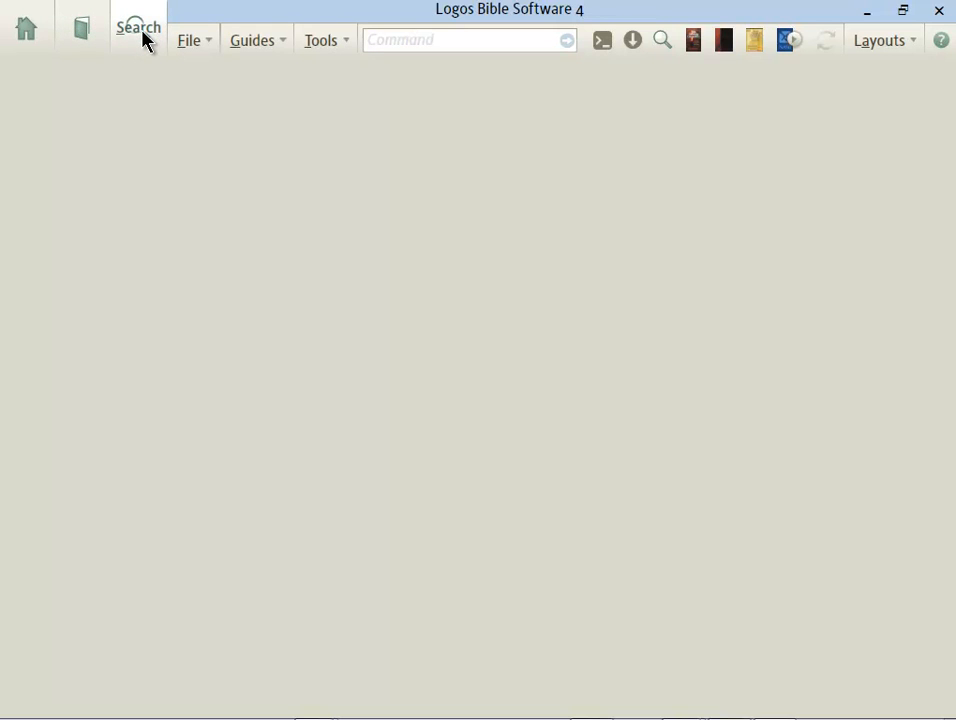
Step: Open a new Syntax search and load the English Subject (Andersen-Forbes) query template
left_click(140, 30)
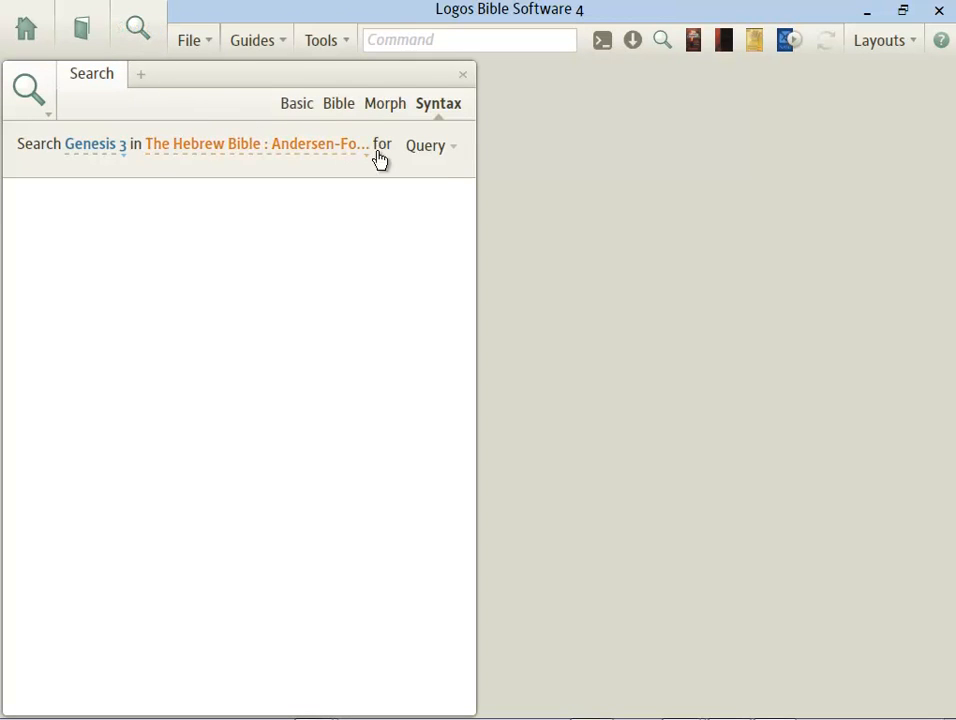
left_click(447, 114)
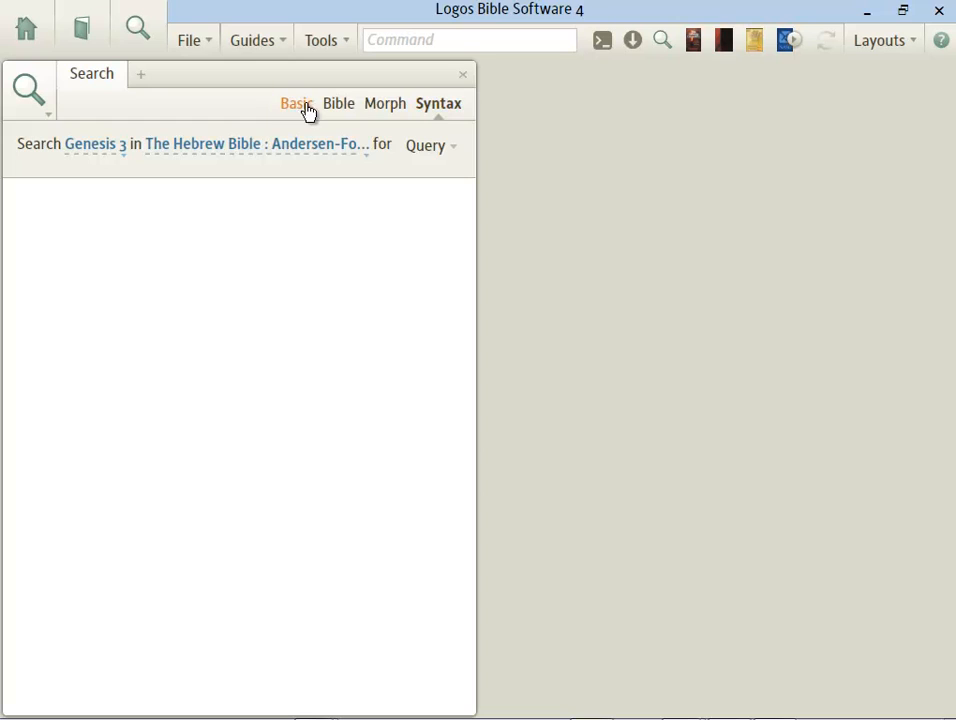
left_click(433, 150)
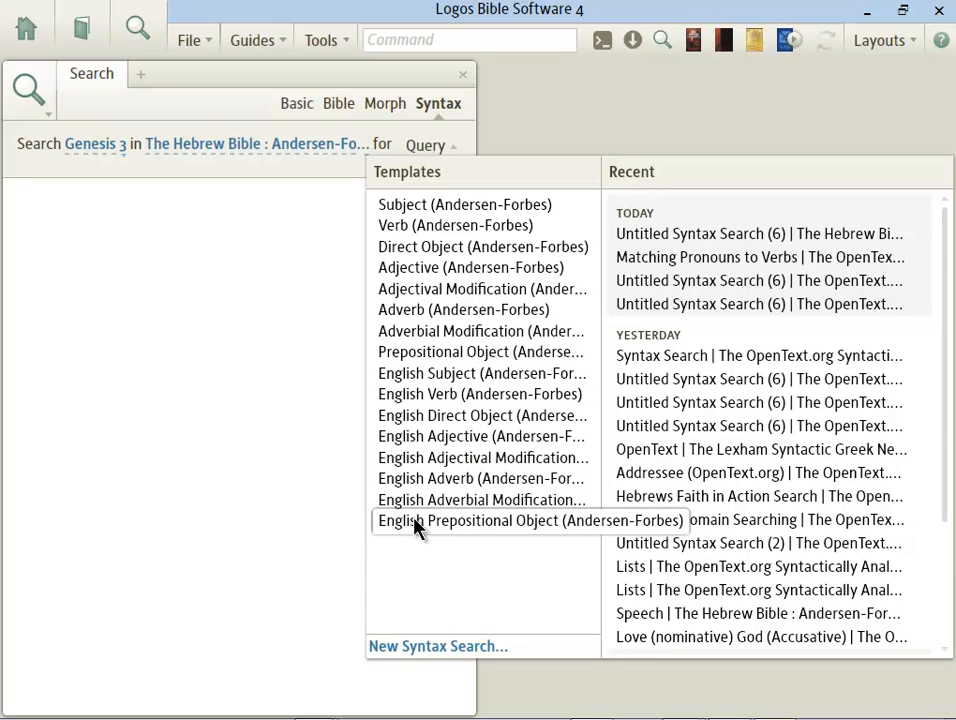
left_click(430, 376)
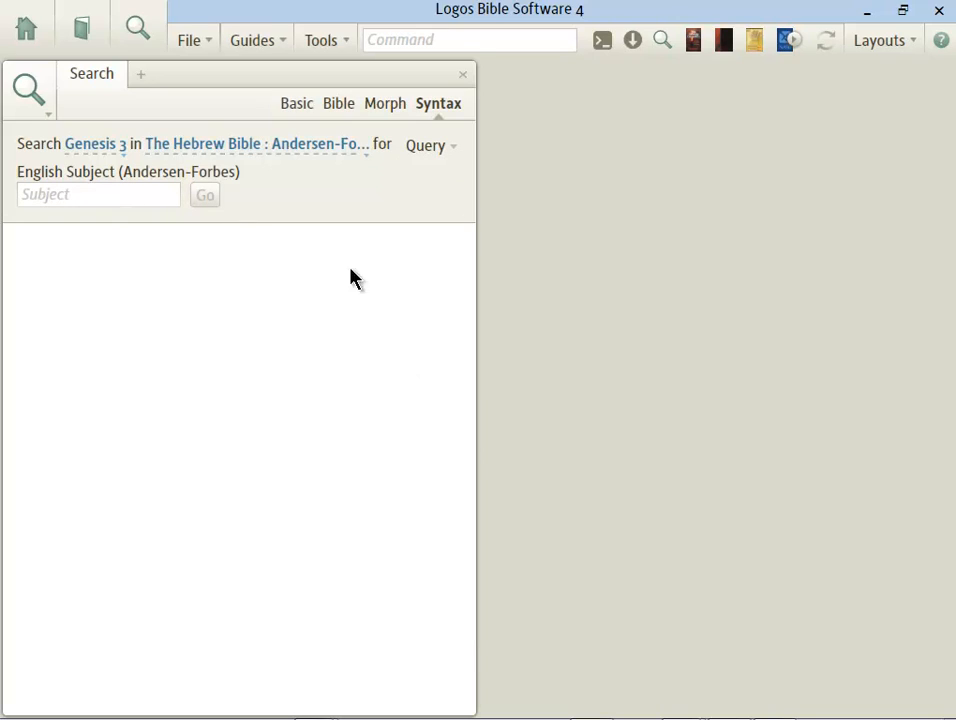
Step: Widen the search panel to full width and change the range from Genesis 3 to All Passages
left_click_drag(478, 324, 952, 333)
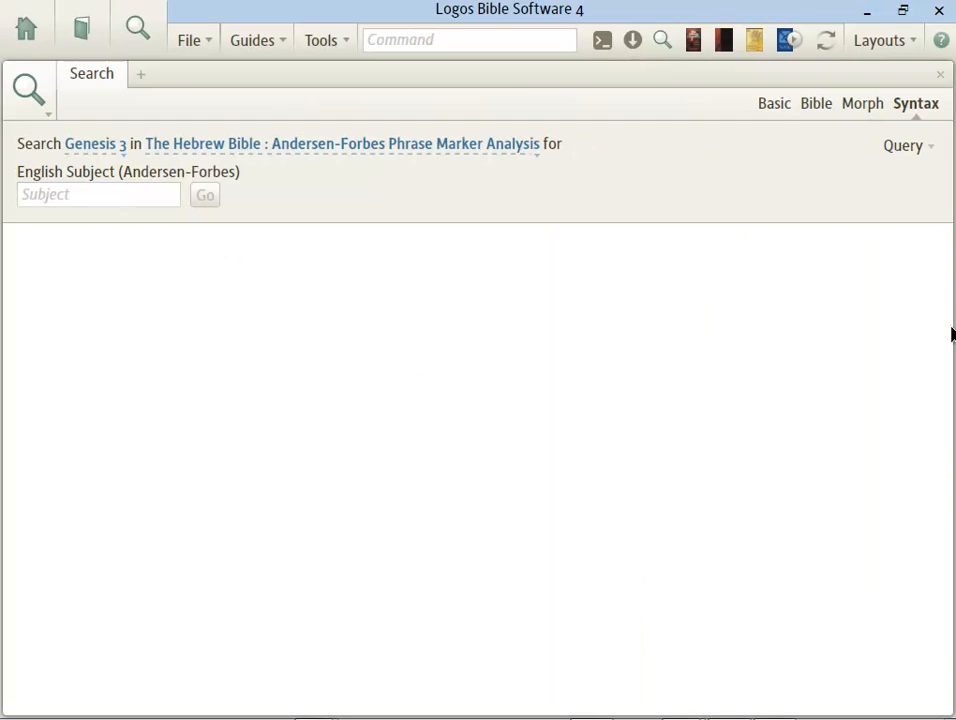
left_click(101, 155)
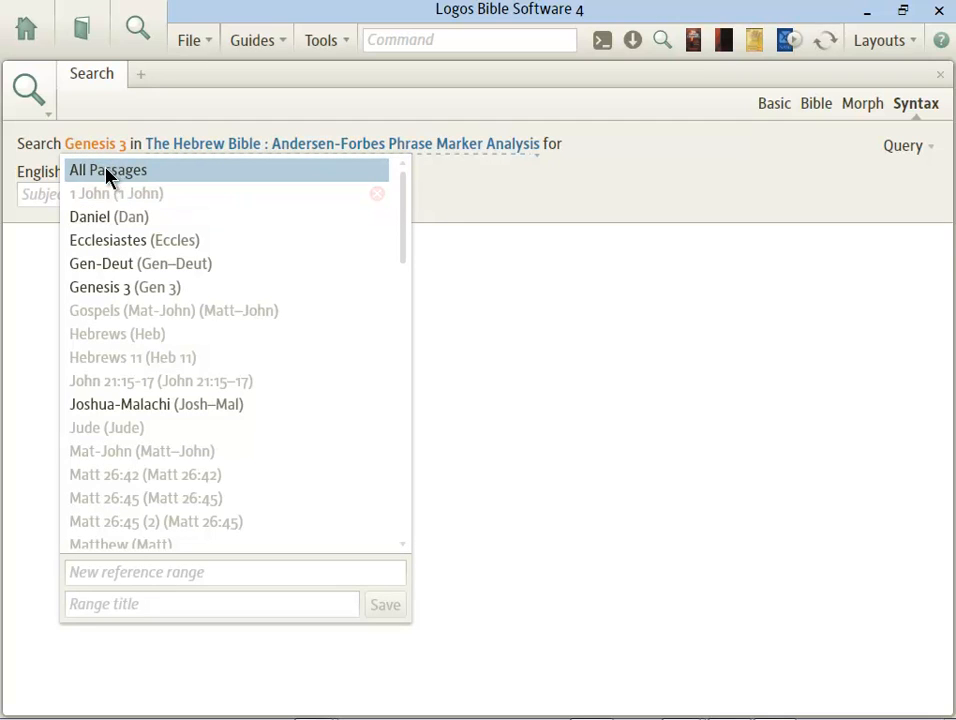
left_click(108, 172)
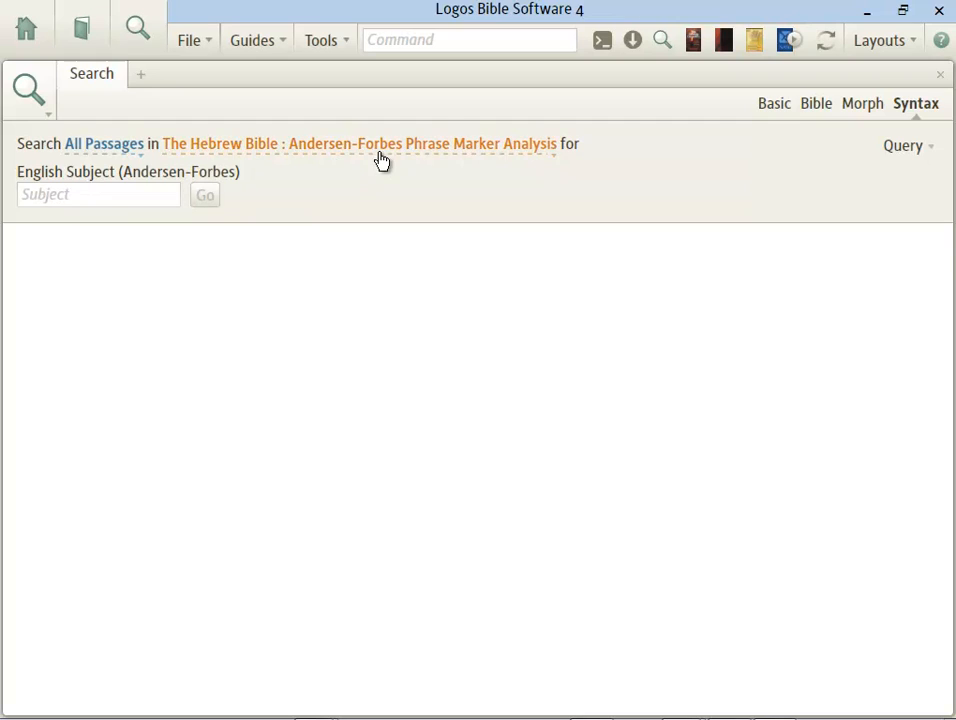
left_click(510, 160)
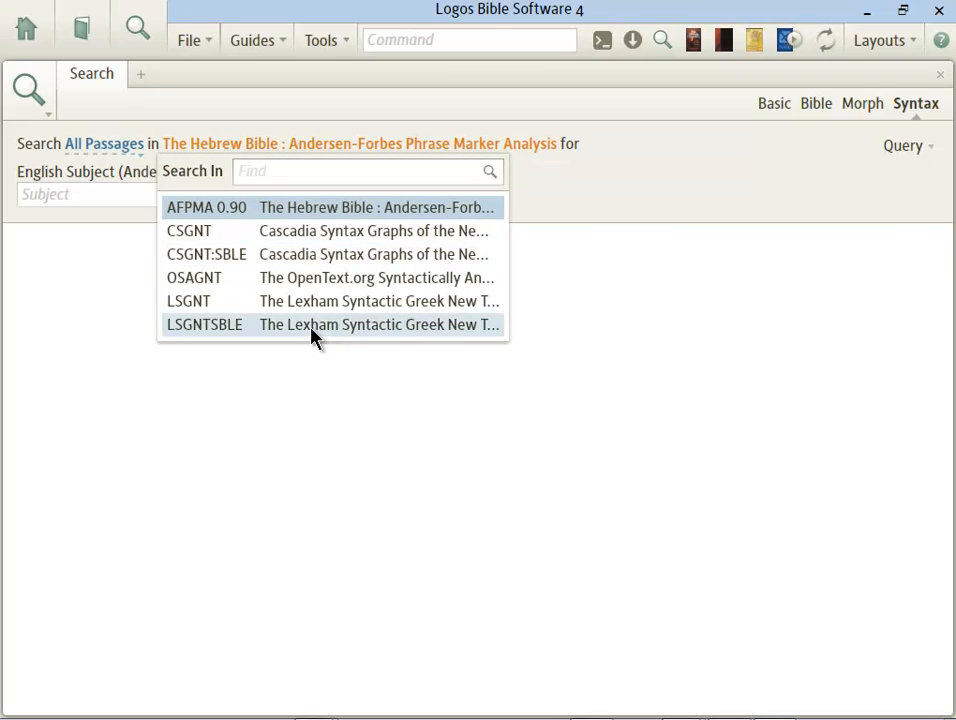
mouse_move(311, 336)
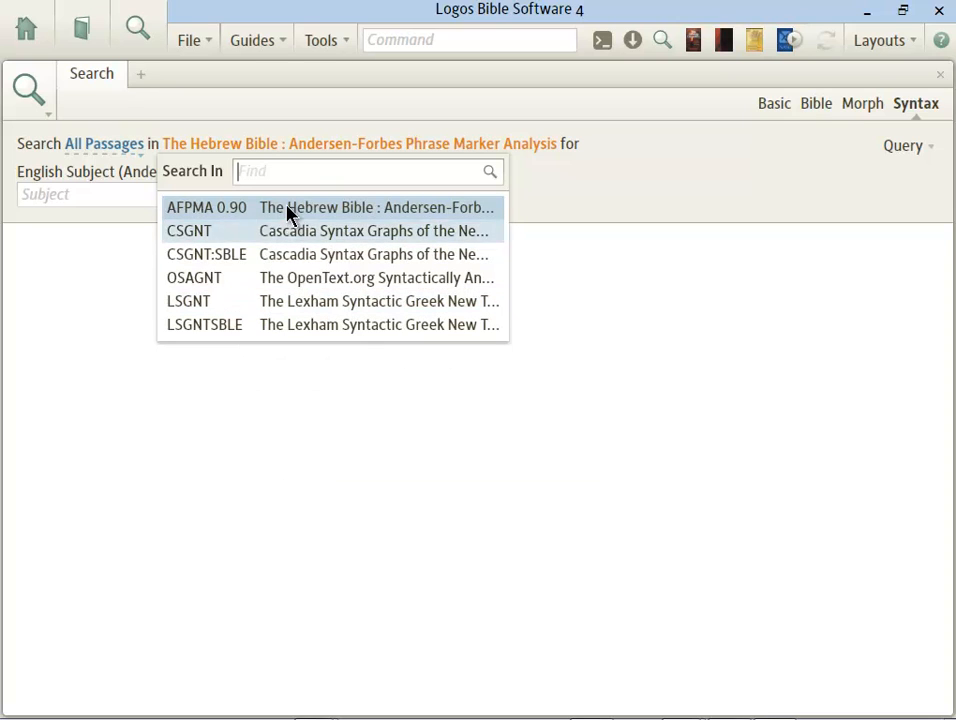
Step: Search for clauses with God as English subject and scroll through the 528 results
left_click(64, 195)
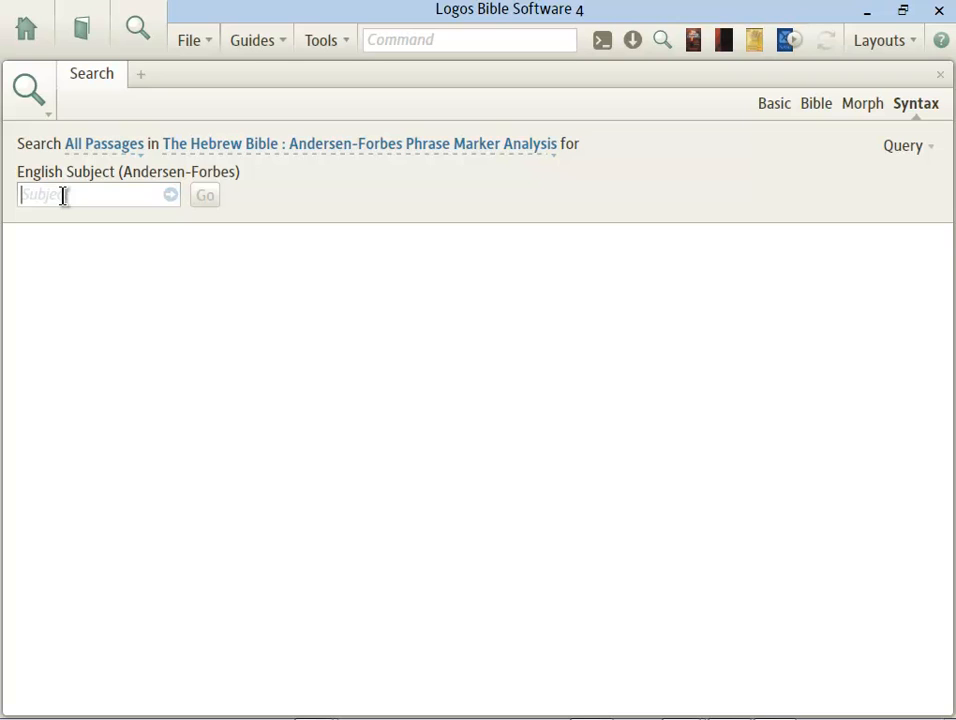
type("God")
key("Return")
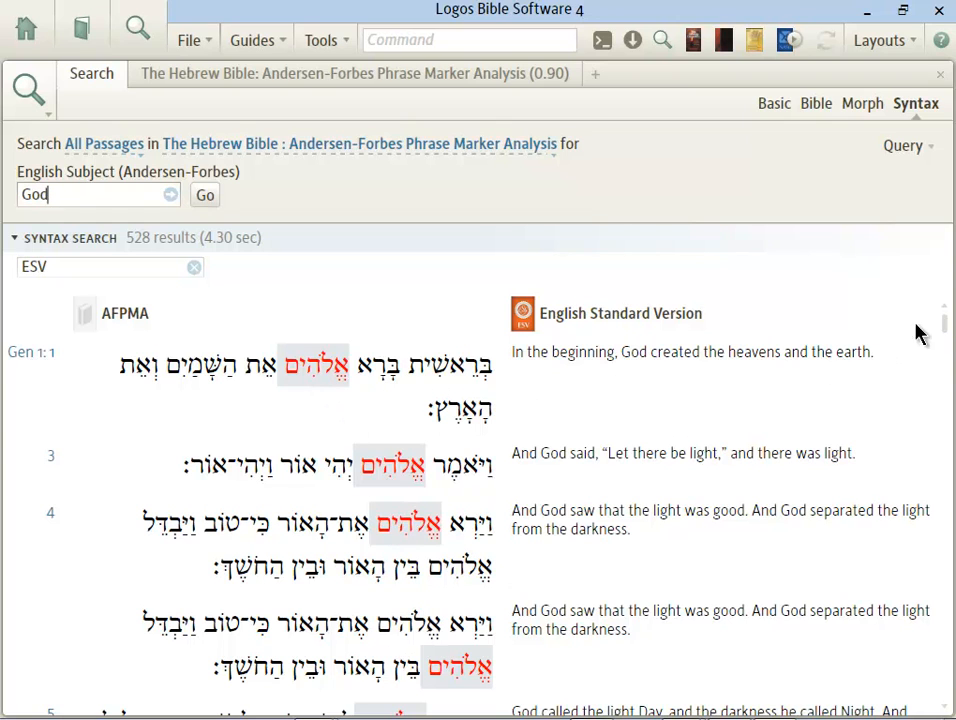
left_click_drag(945, 324, 944, 595)
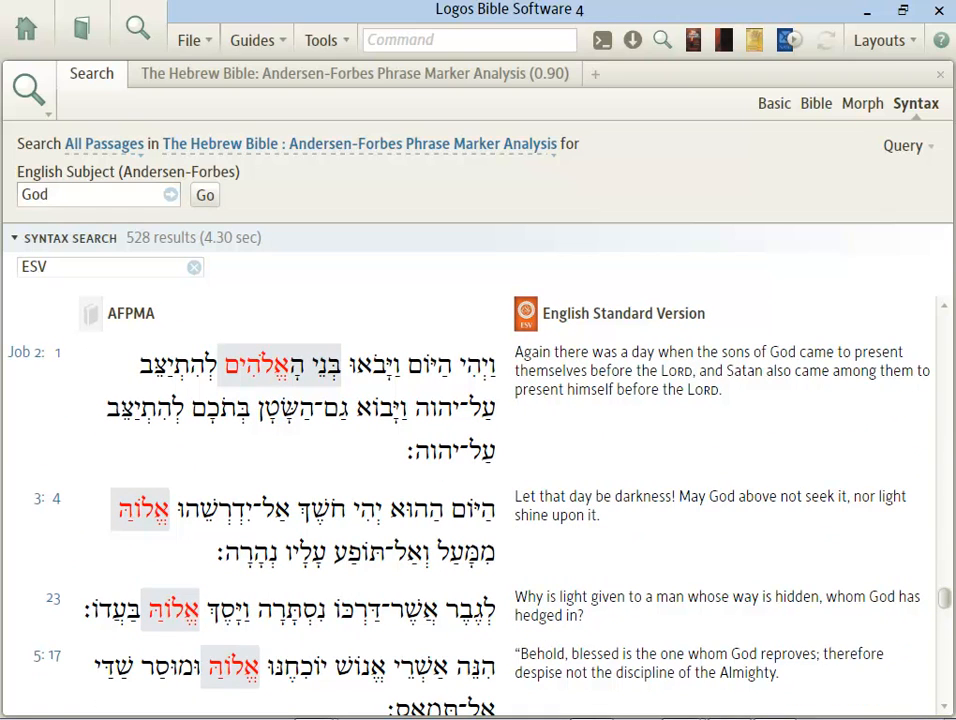
left_click_drag(944, 595, 944, 318)
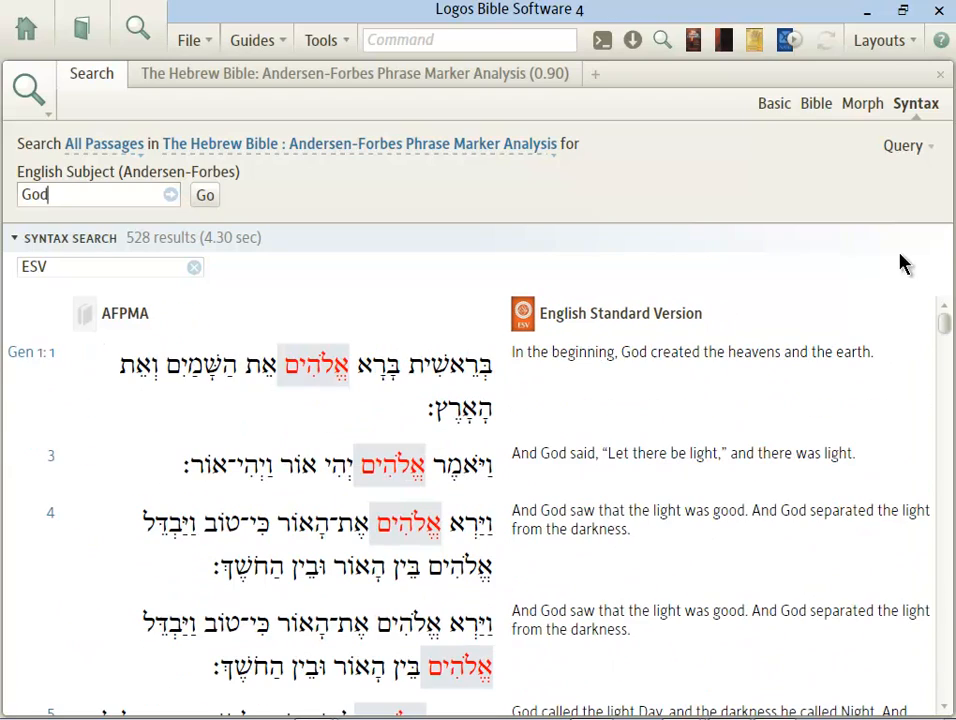
Step: Replace the subject God with Abraham and rerun, giving 71 results from Gen 17:17
double_click(68, 193)
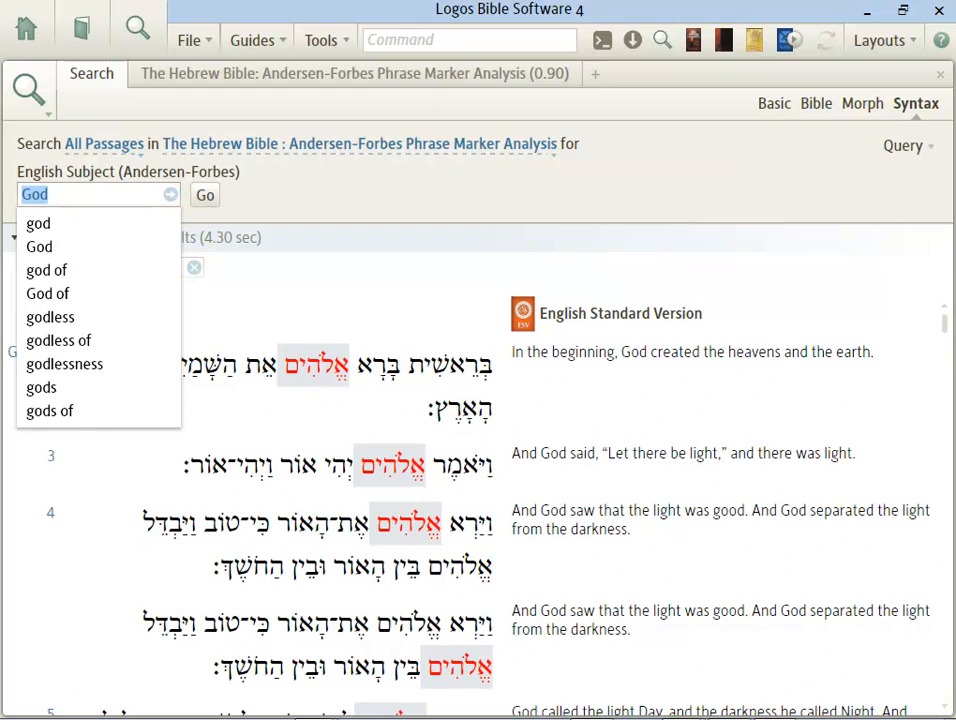
type("Abraham")
key("Return")
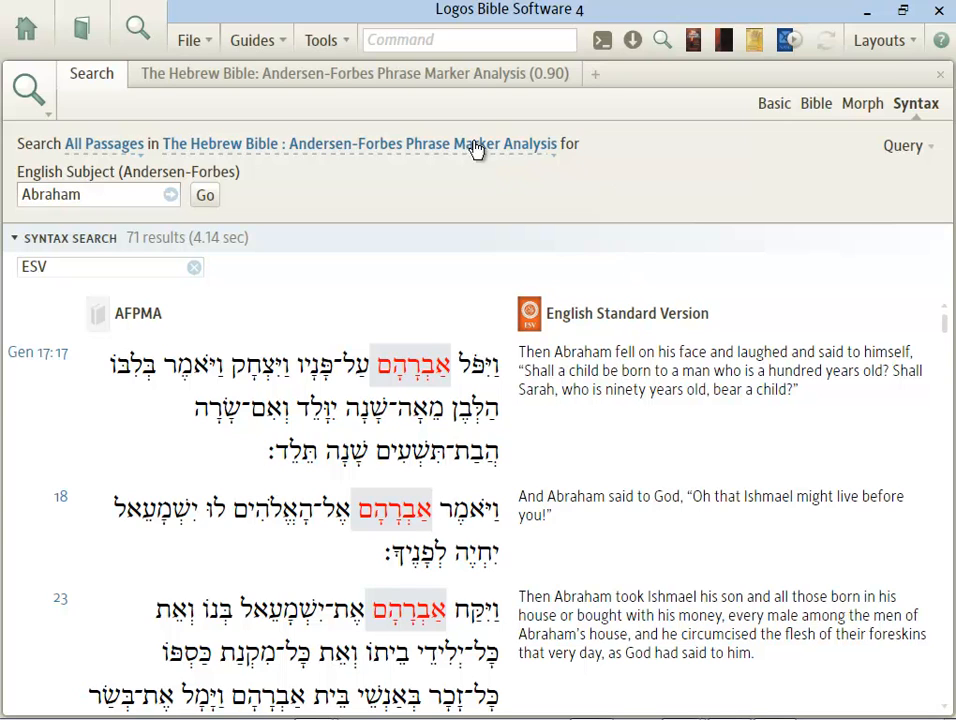
Step: Clear the workspace and start a fresh syntax search on the Cascadia Syntax Graphs
left_click(940, 78)
left_click(940, 80)
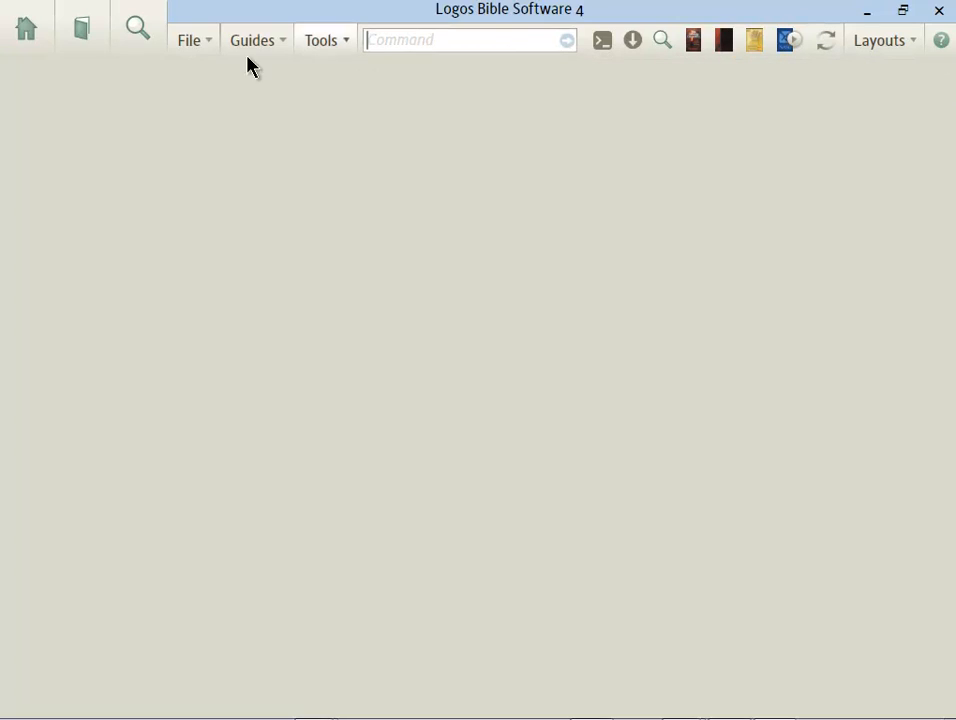
left_click(138, 38)
left_click(205, 148)
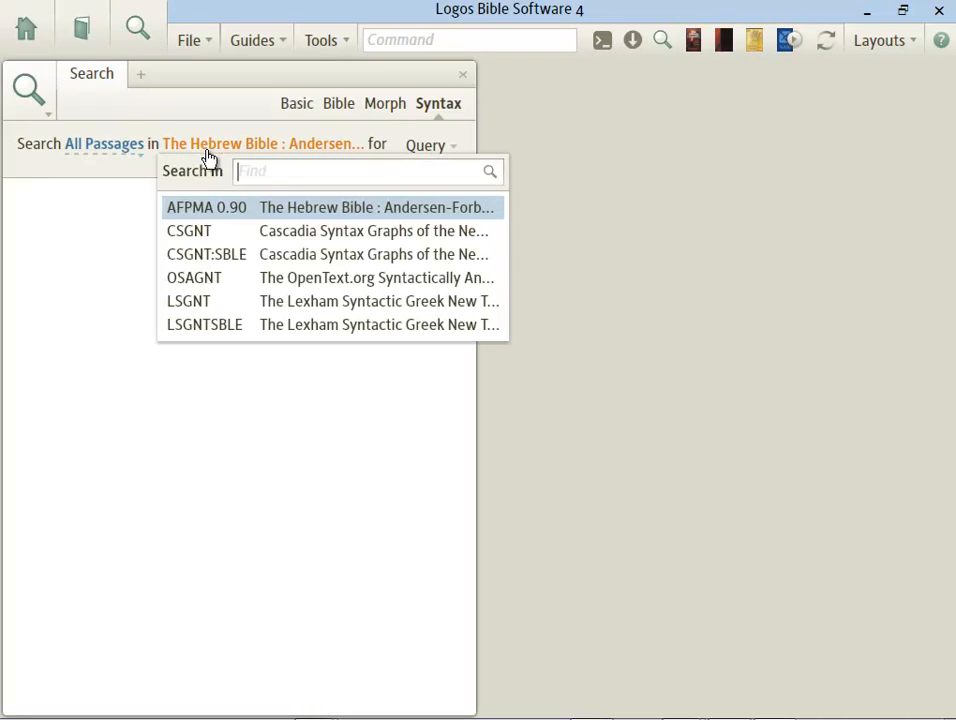
left_click(236, 239)
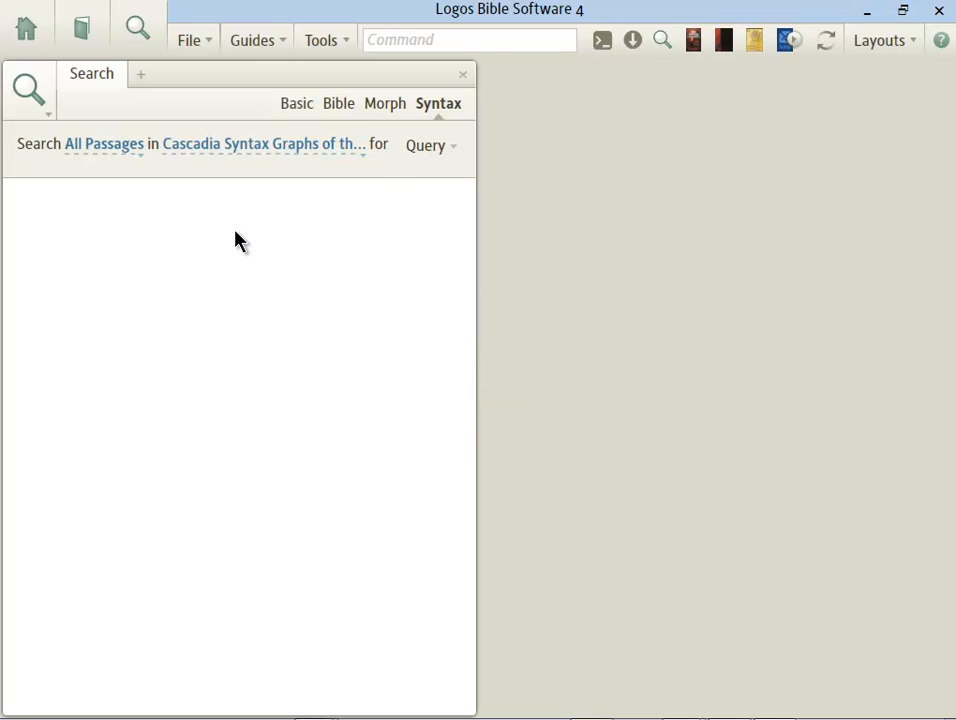
Step: Keep CSGNT as the resource and load the English Object (Cascadia) template
left_click(427, 148)
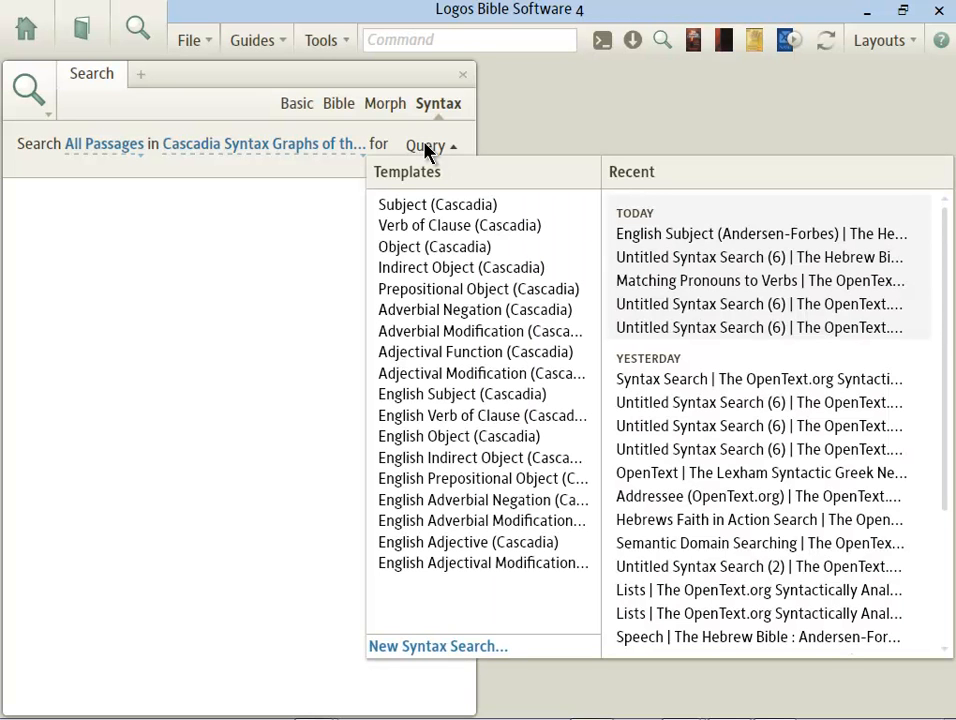
left_click(118, 150)
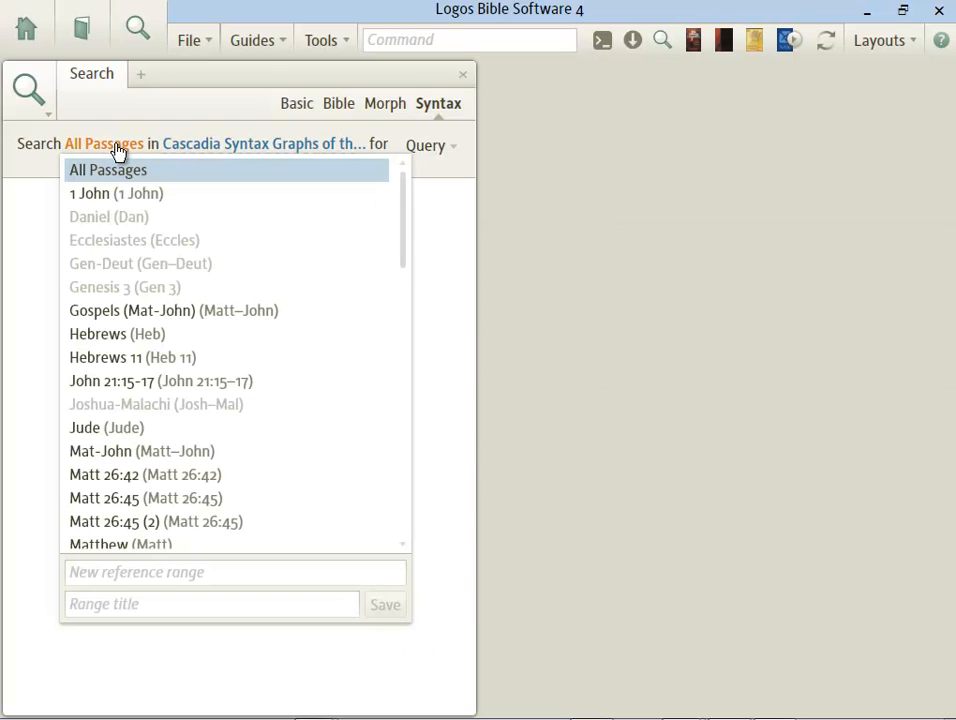
left_click(118, 150)
left_click(240, 148)
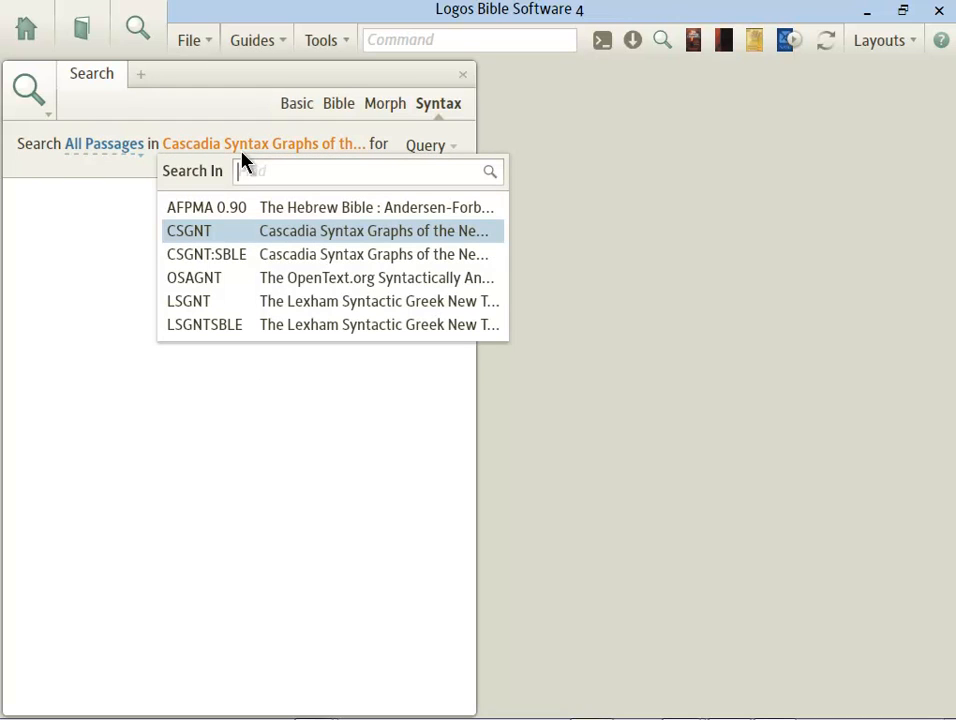
left_click(260, 238)
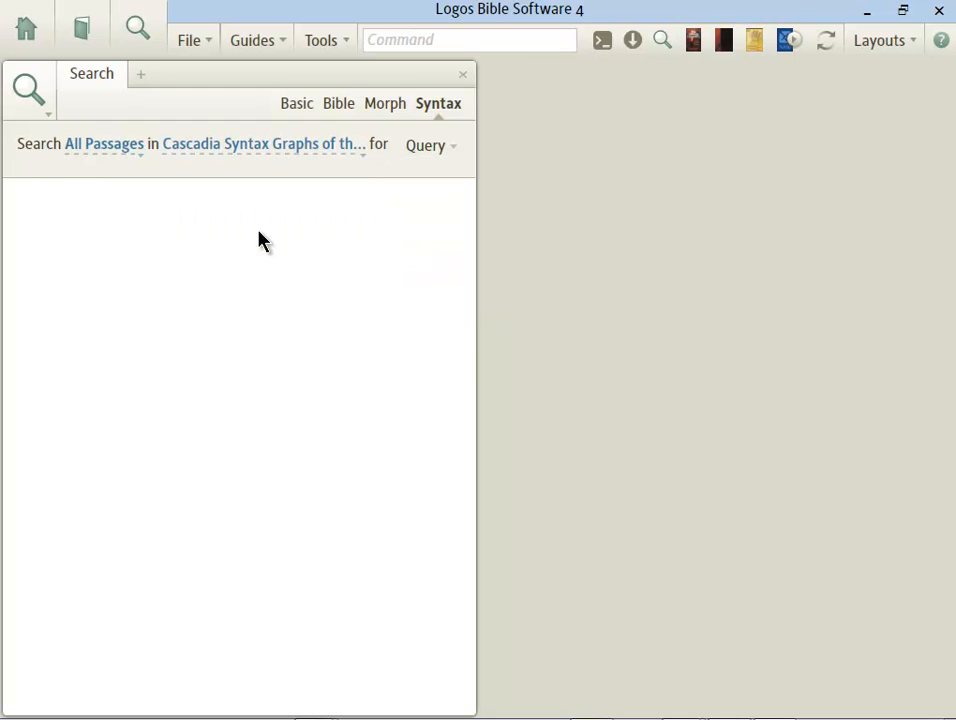
left_click(425, 148)
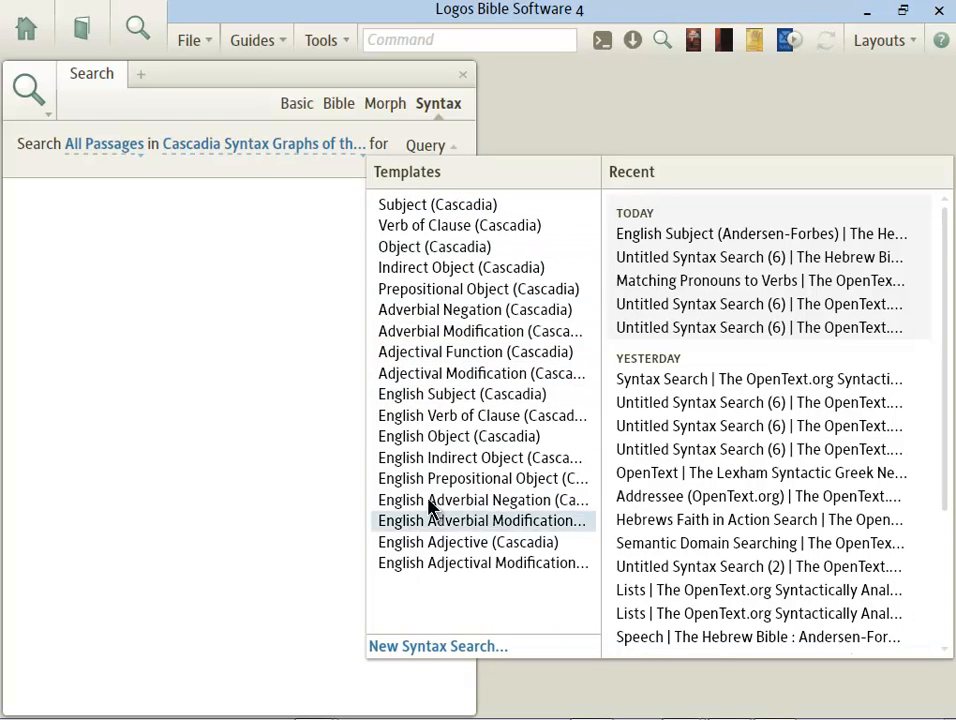
left_click(432, 437)
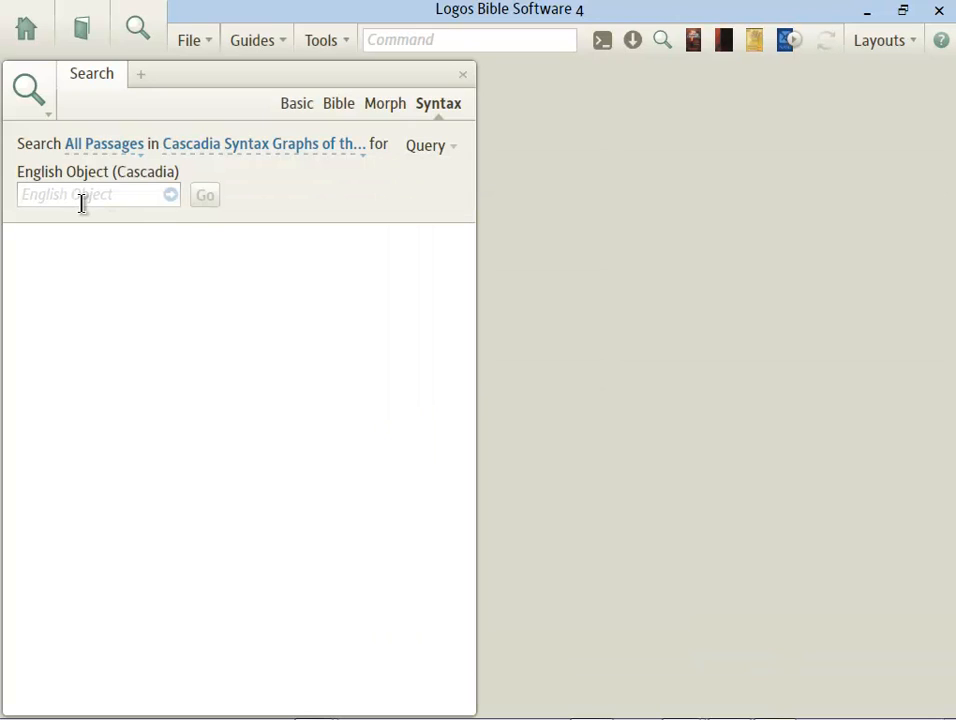
Step: Search for Jesus as English object and widen the panel to view the 61 results
type("Jesus")
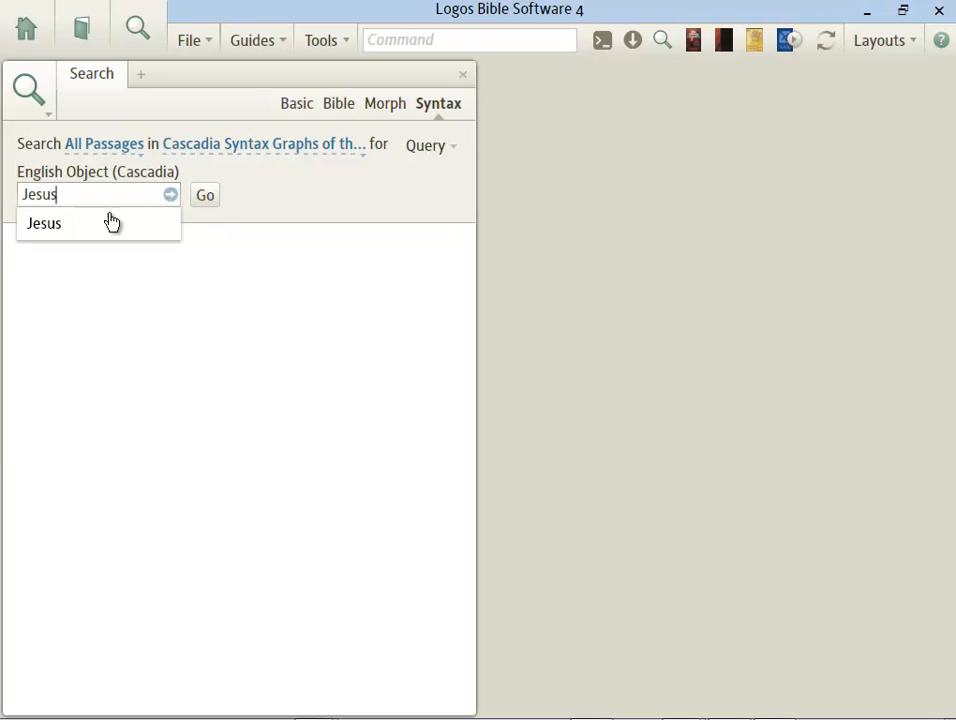
left_click(111, 221)
left_click(208, 200)
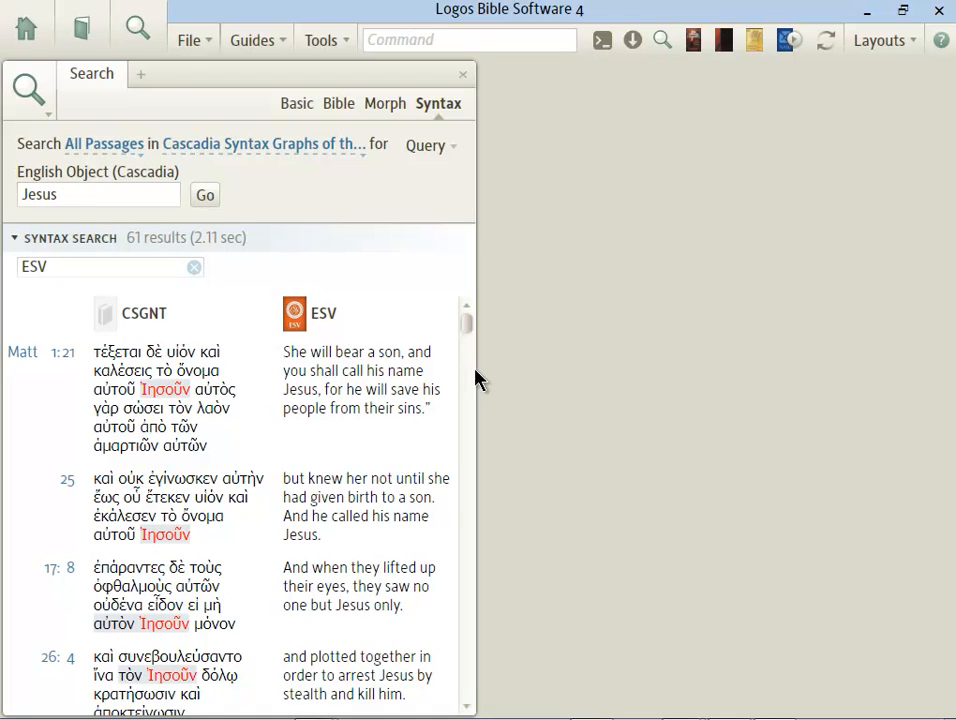
left_click_drag(478, 372, 950, 299)
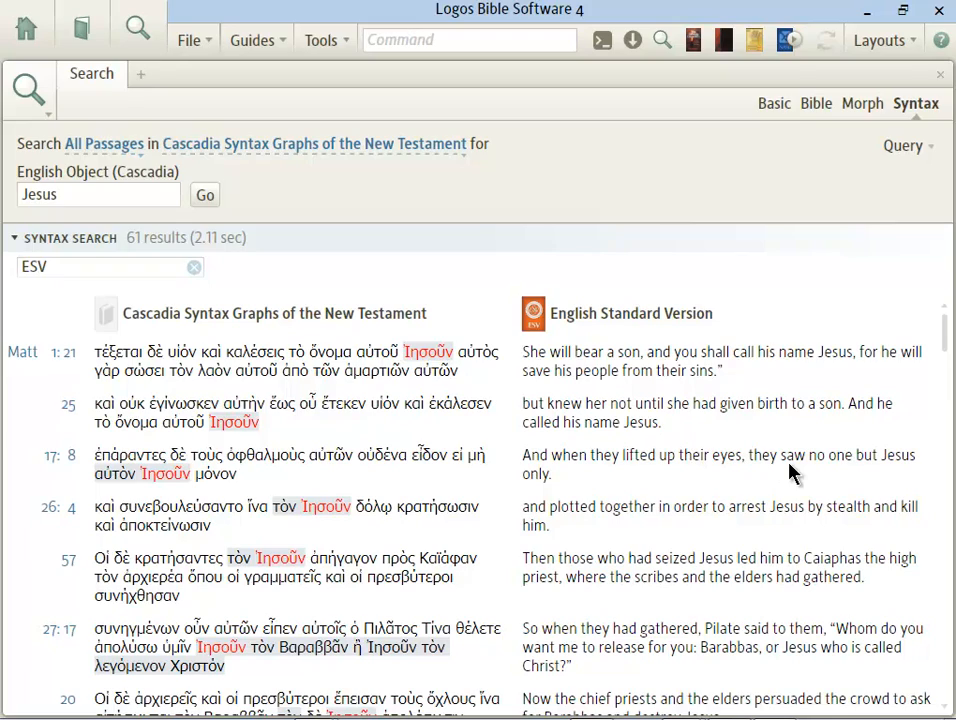
left_click_drag(945, 324, 948, 703)
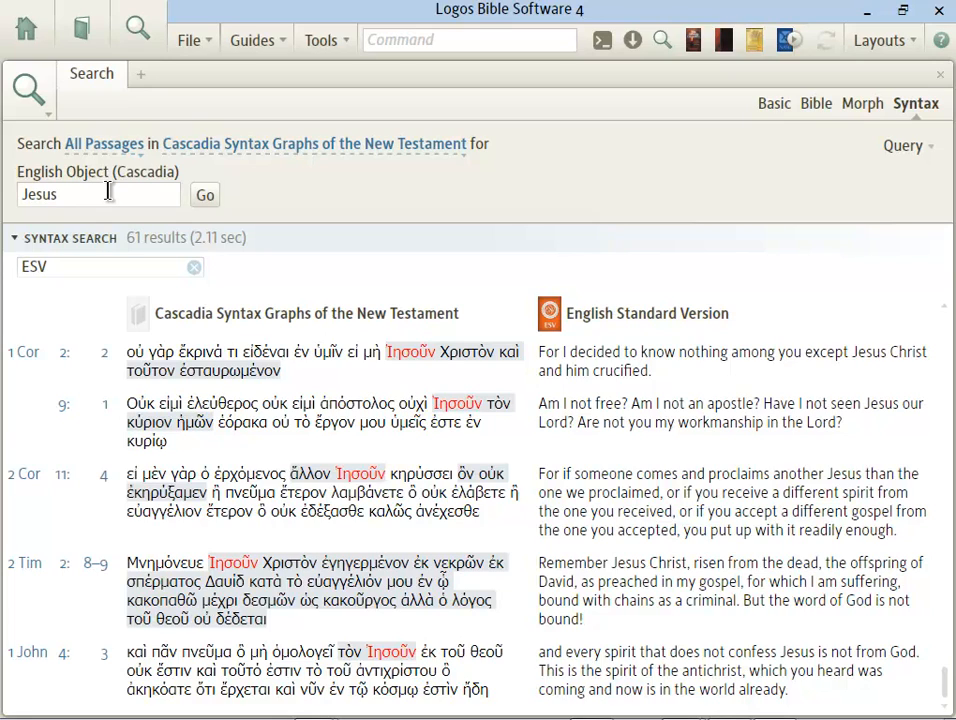
Step: Switch the search resource to The OpenText.org Syntactically Analyzed Greek New Testament
left_click(270, 150)
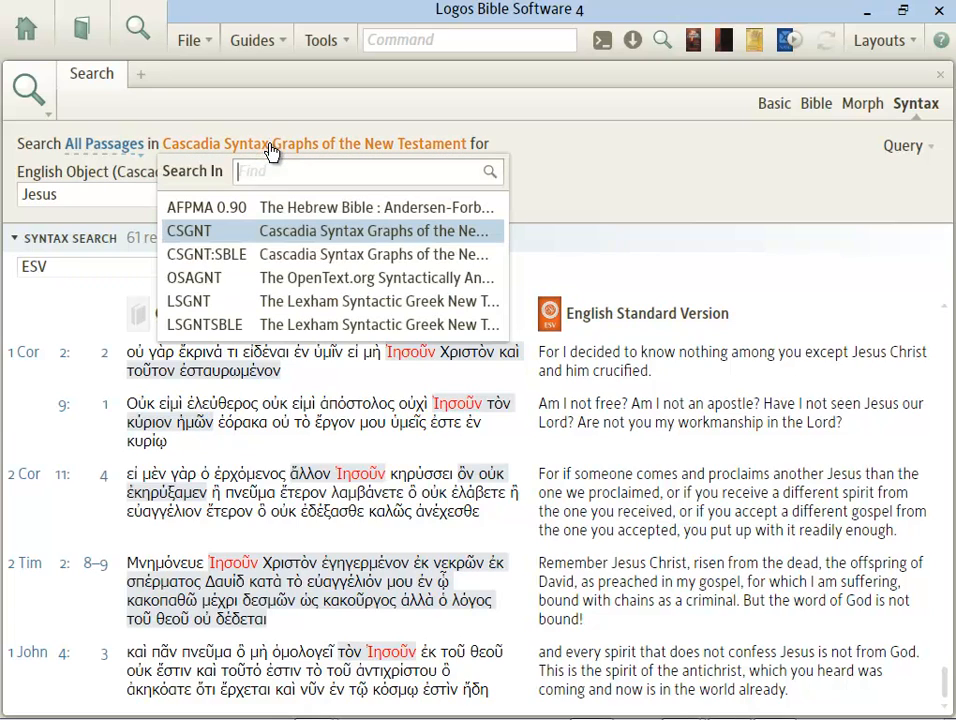
left_click(270, 285)
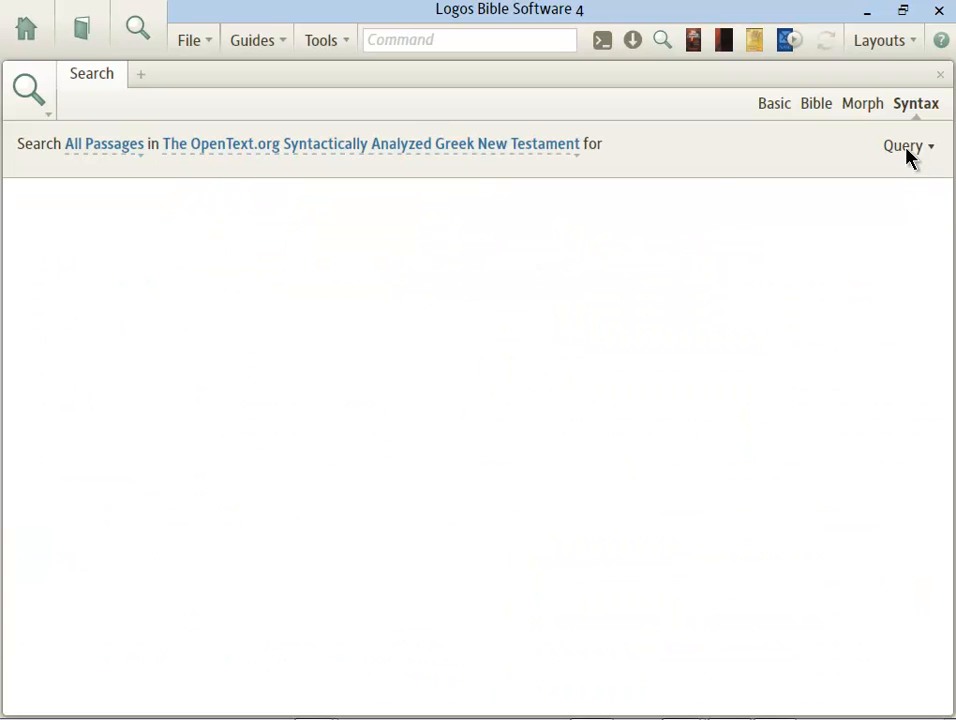
left_click(351, 158)
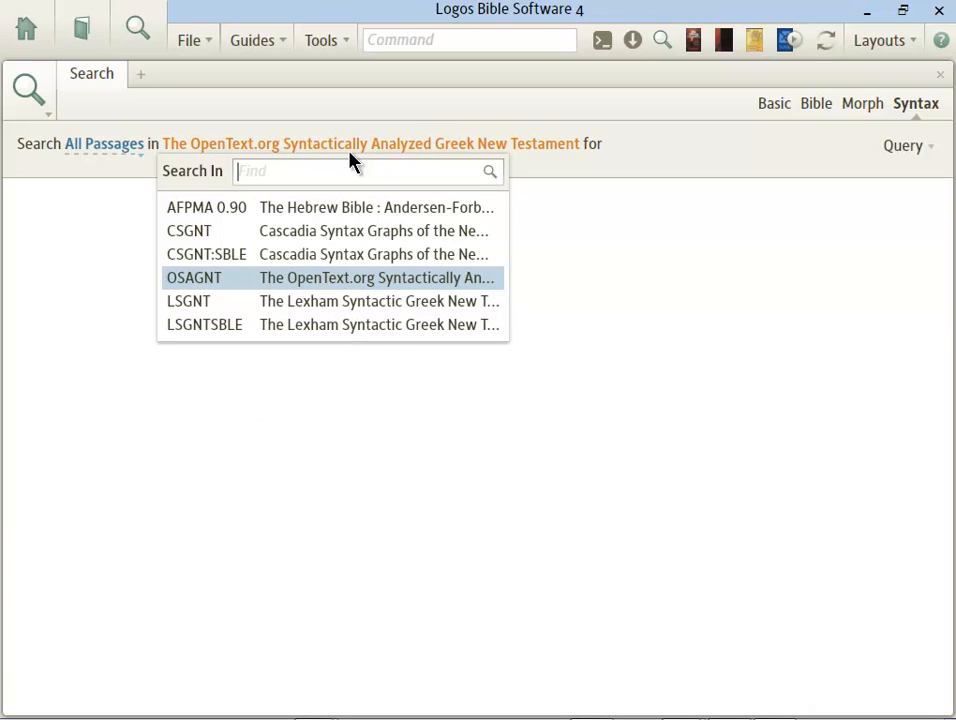
left_click(380, 286)
left_click(905, 147)
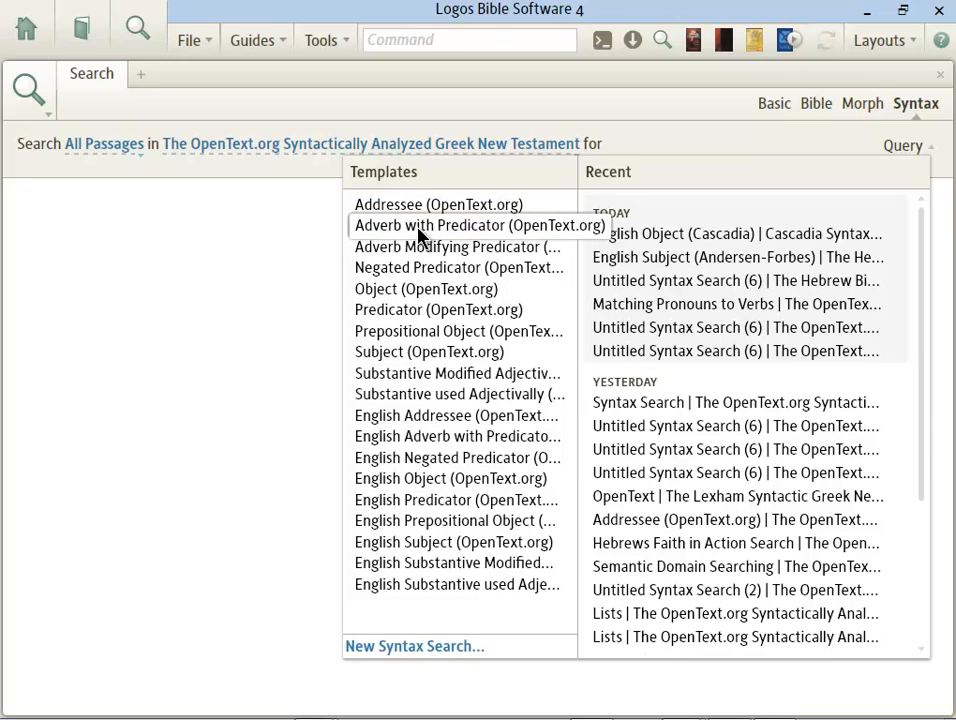
Step: Load the Predicator (OpenText.org) template and search for the lemma ἀγαπάω using g:agapaw
left_click(432, 311)
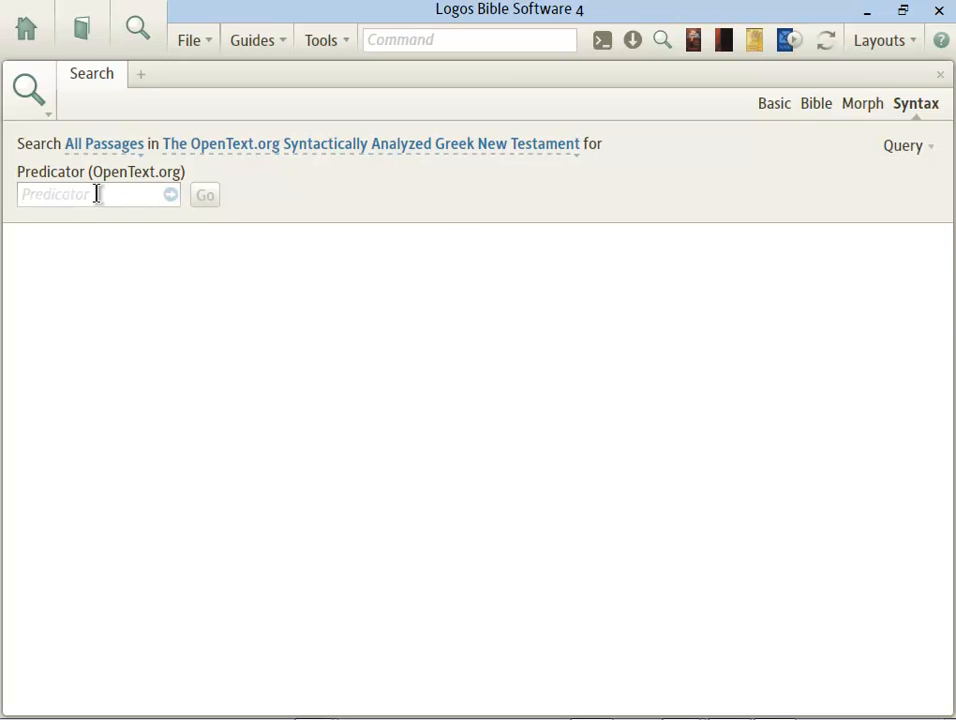
type("g:agapaw")
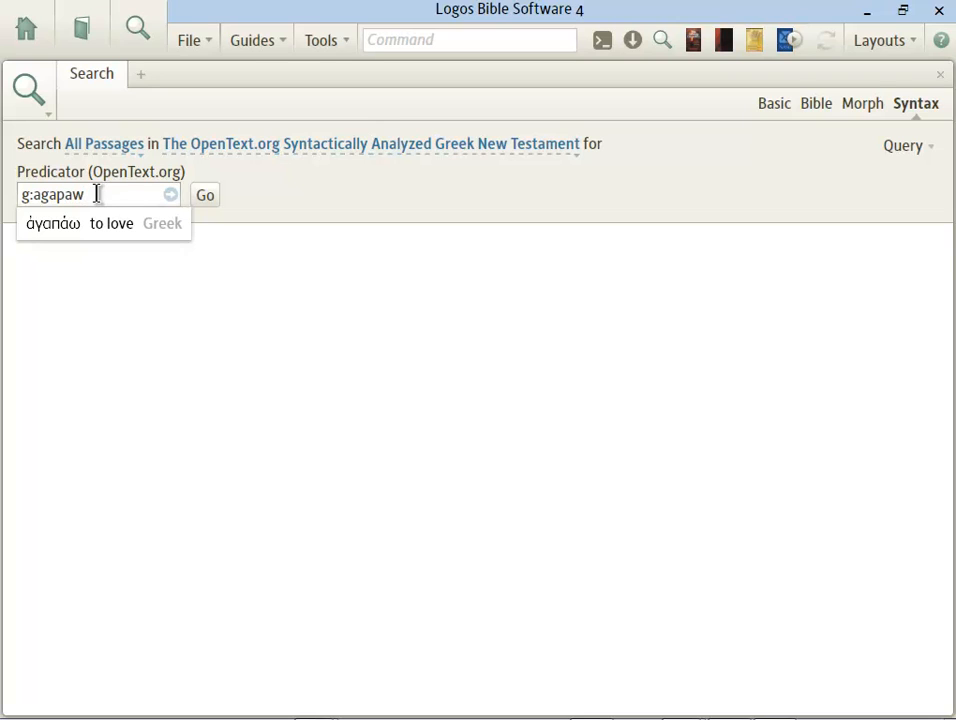
key("ctrl+a")
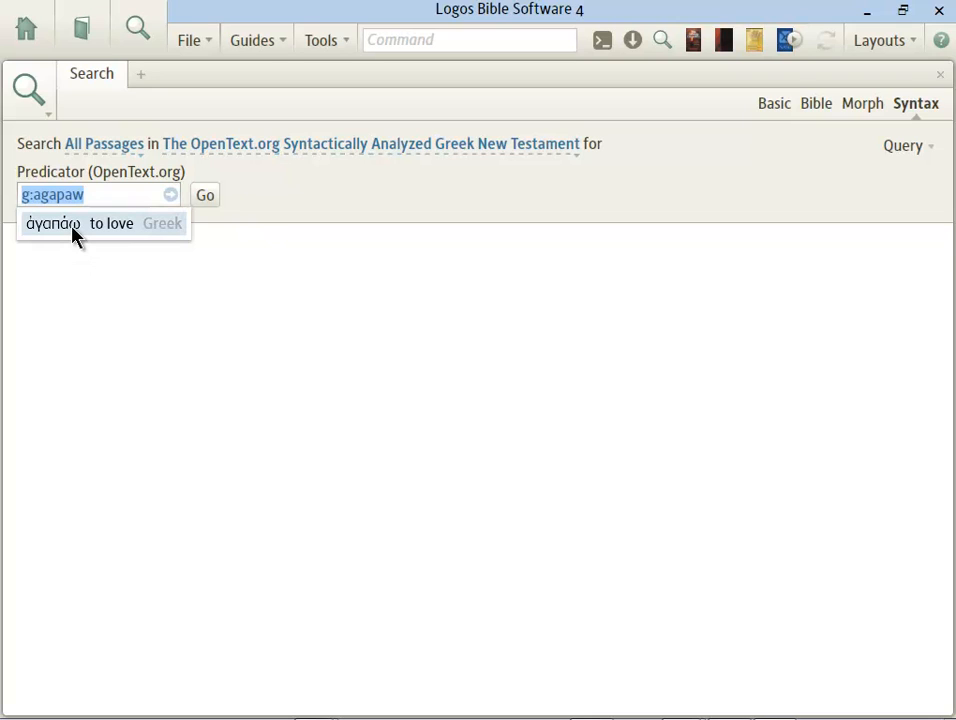
left_click(73, 234)
left_click(209, 208)
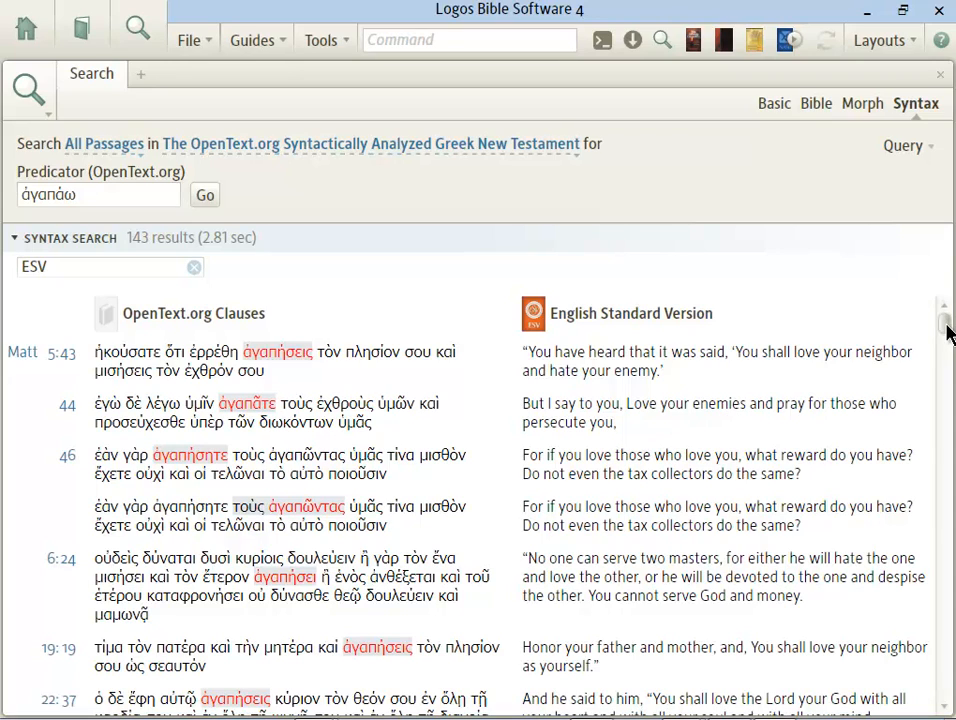
Step: Scroll through the 143 ἀγαπάω predicator results down to Rev 12:11
left_click_drag(948, 333, 944, 683)
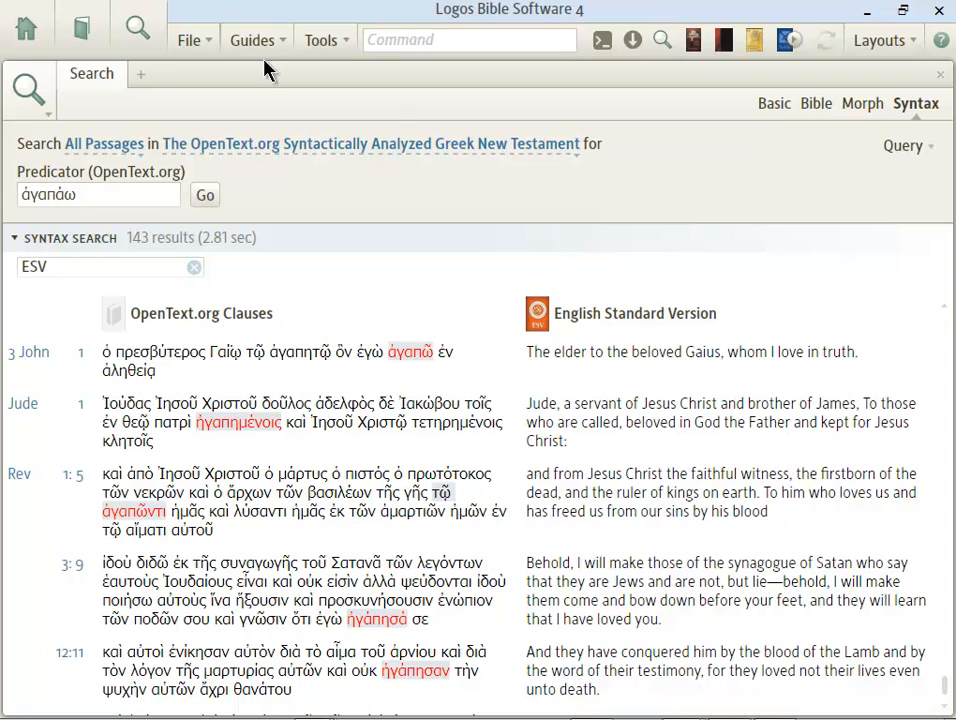
Step: Open the query template list and dismiss it without changing the ἀγαπάω search
left_click(902, 150)
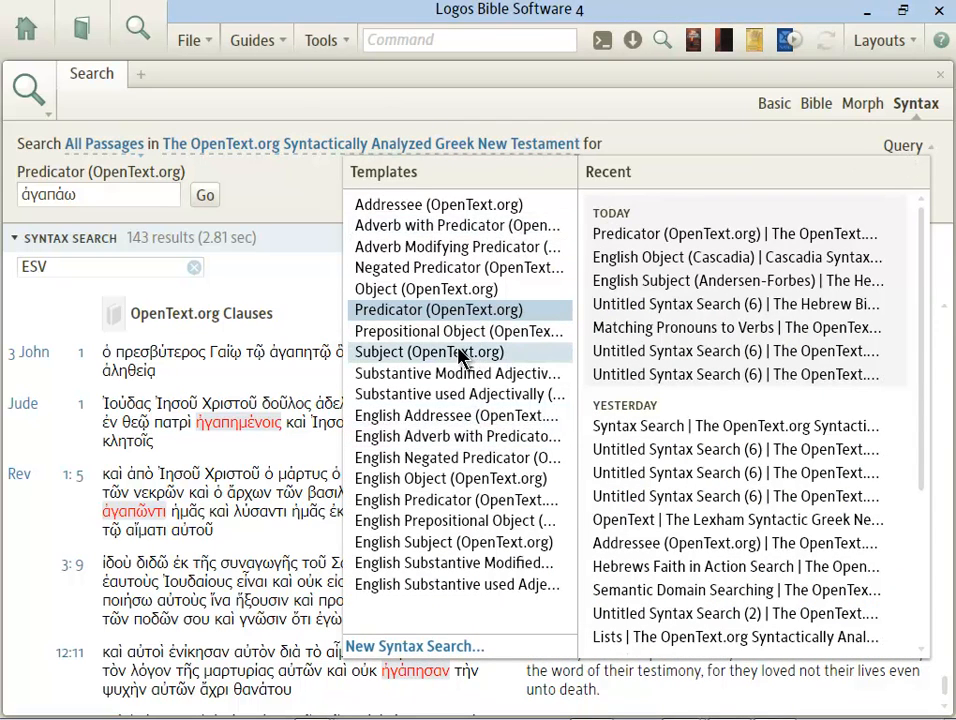
left_click(183, 88)
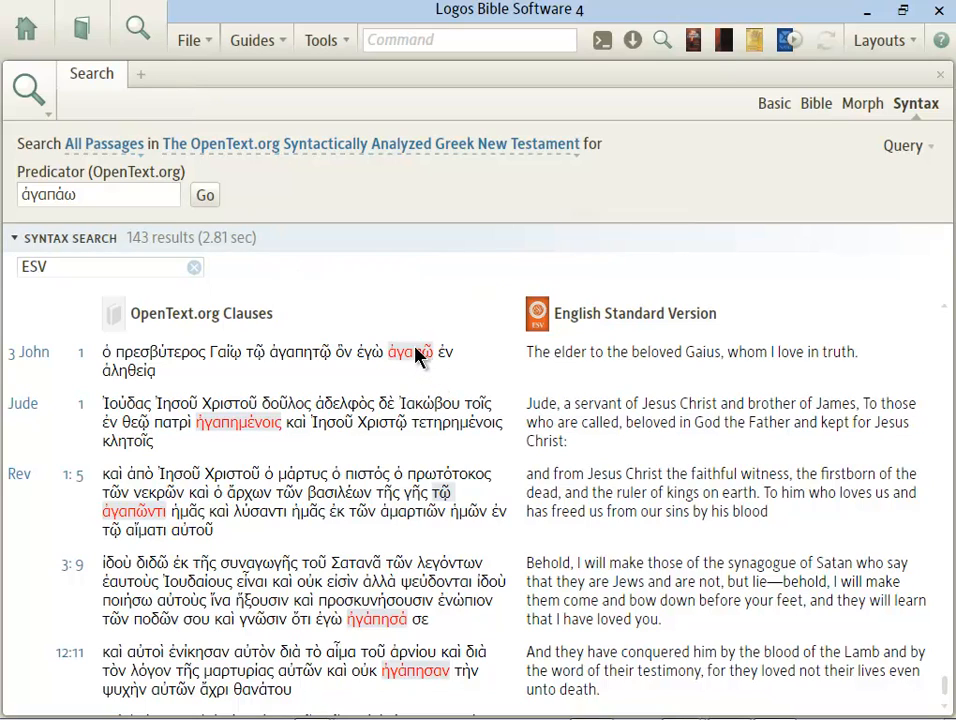
Step: Close the syntax search results and open the English Standard Version
left_click(940, 76)
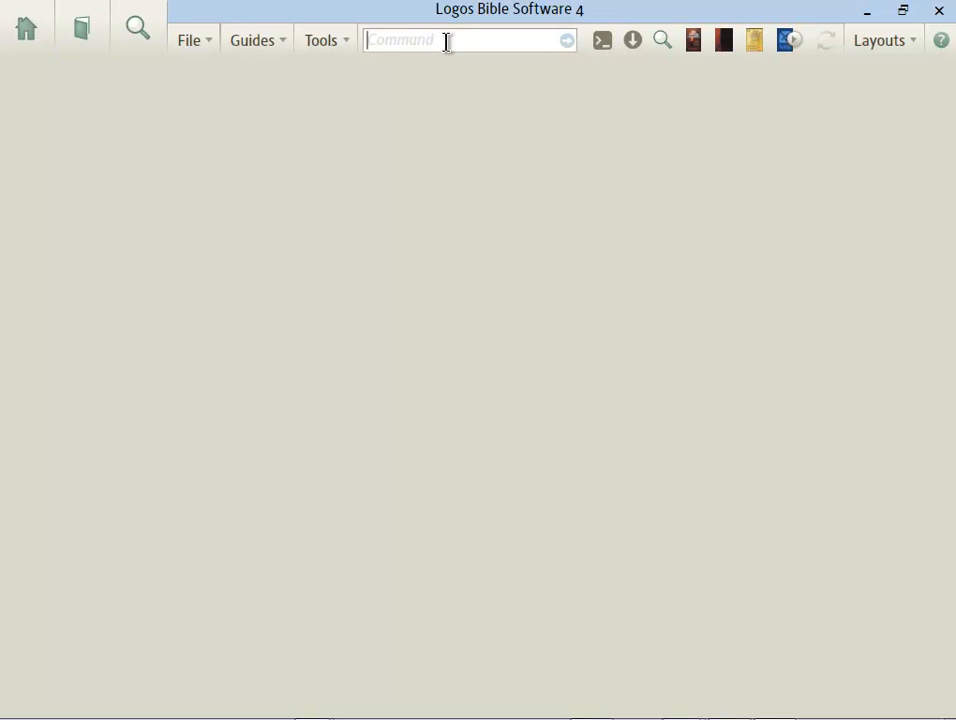
type("nasb")
key("BackSpace")
key("BackSpace")
key("BackSpace")
key("BackSpace")
type("esv")
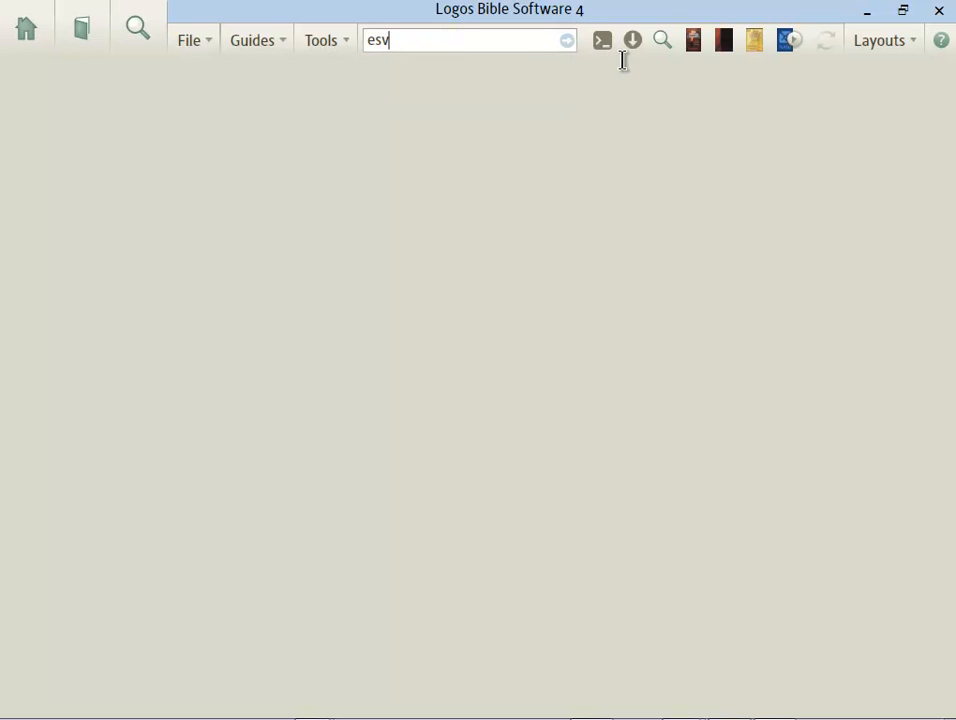
key("Return")
Step: Replace the Psalm 119:23 reference with John 3:16 in the ESV
left_click(154, 101)
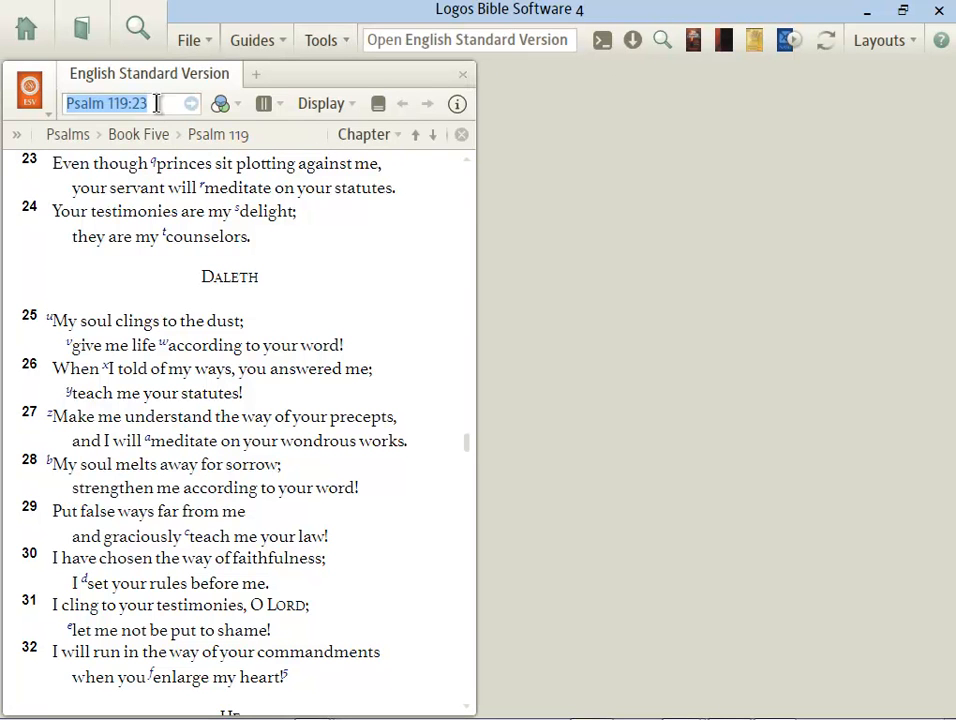
type("john 3 16")
key("Return")
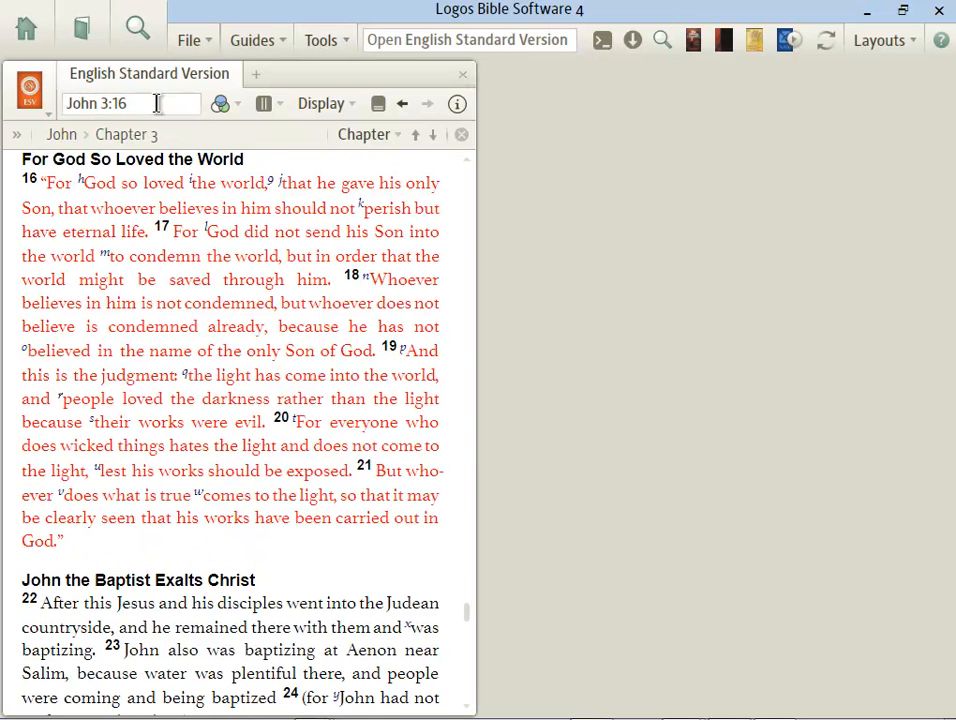
Step: Turn on the inline interlinear with Lemma (Transliterated) lines only, hiding both Manuscript lines
left_click(338, 107)
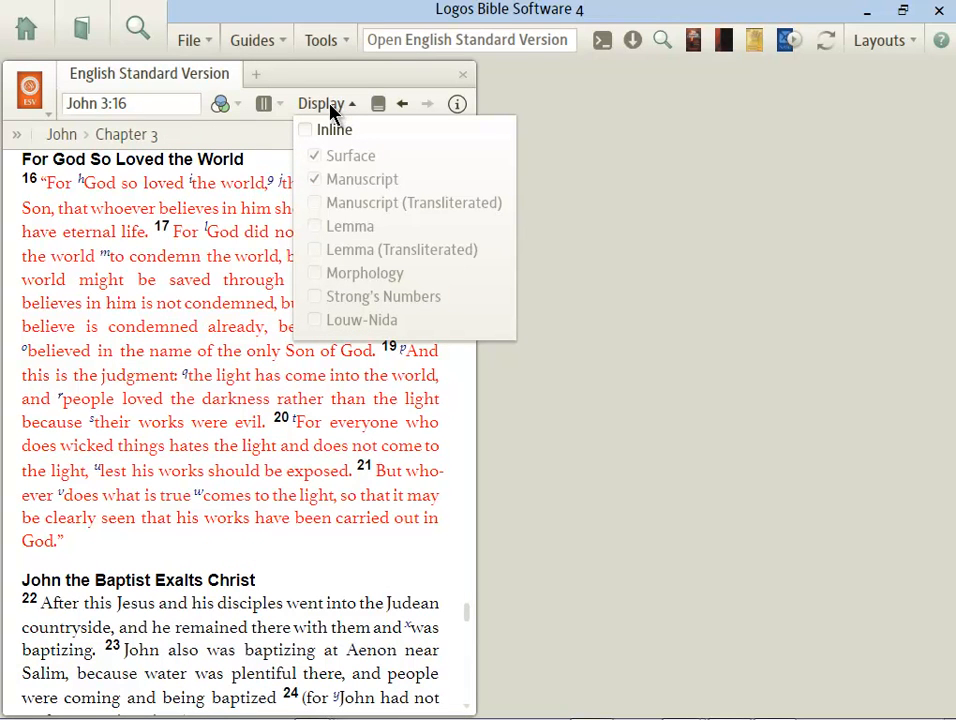
left_click(307, 134)
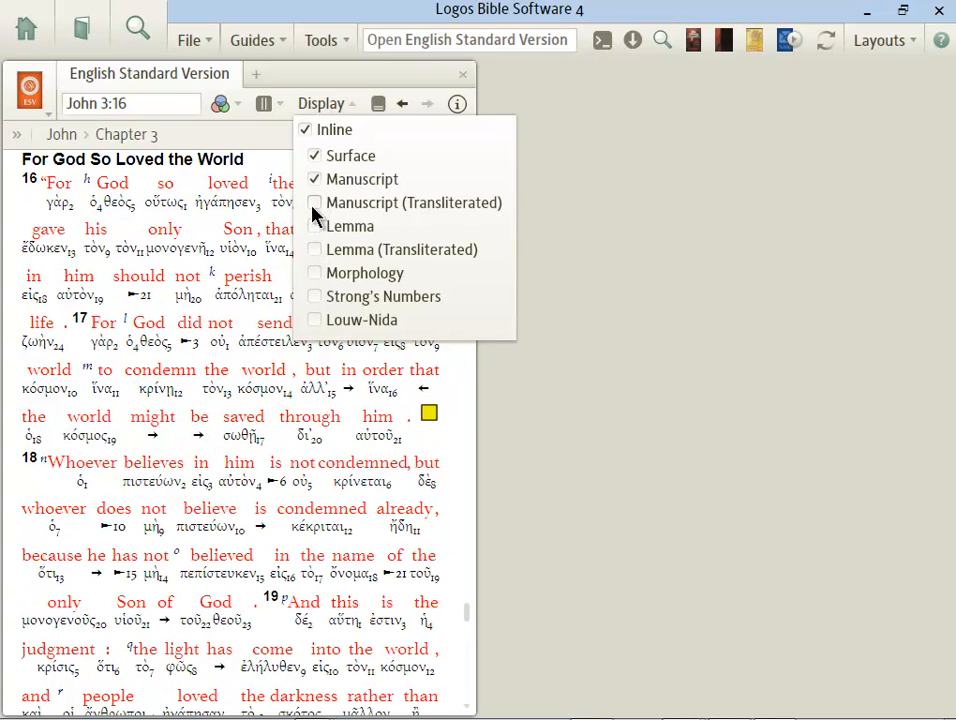
left_click(316, 203)
left_click(316, 250)
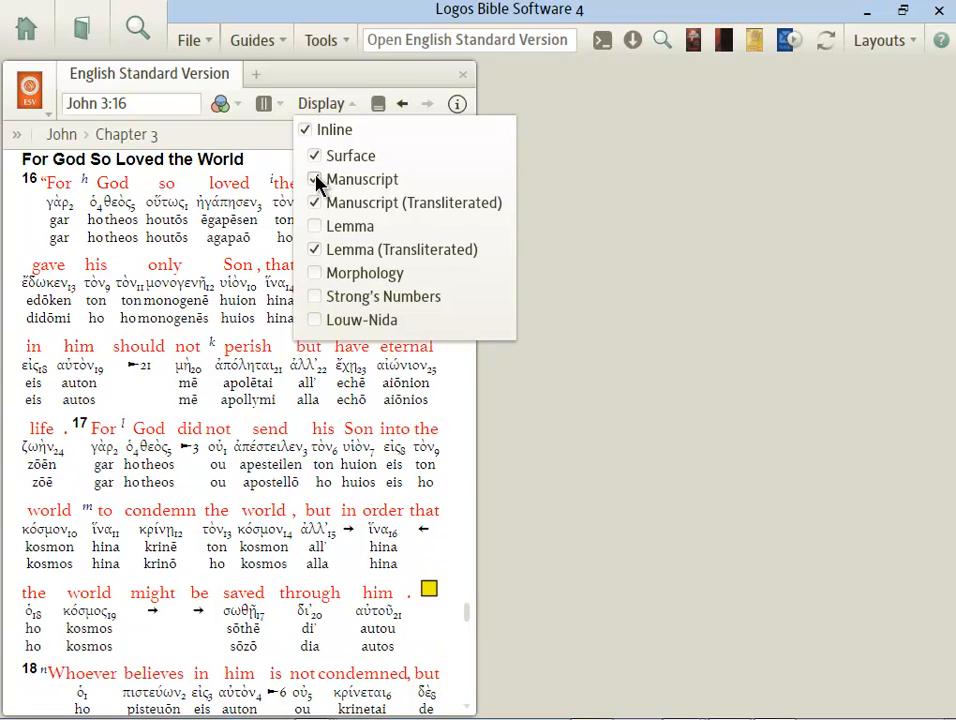
left_click(316, 181)
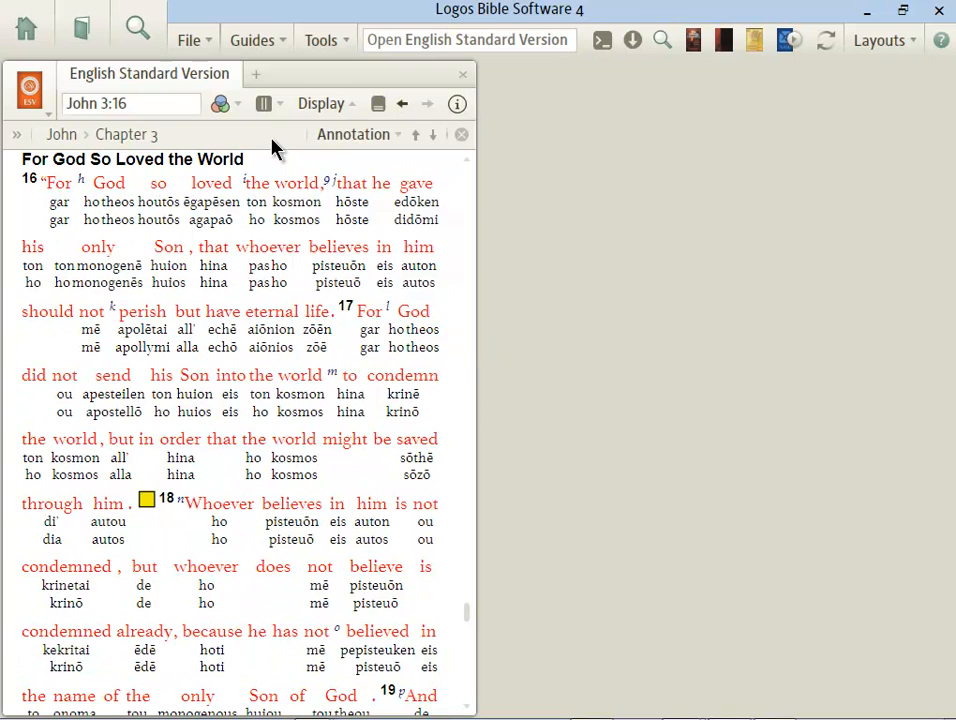
left_click(330, 106)
left_click(320, 205)
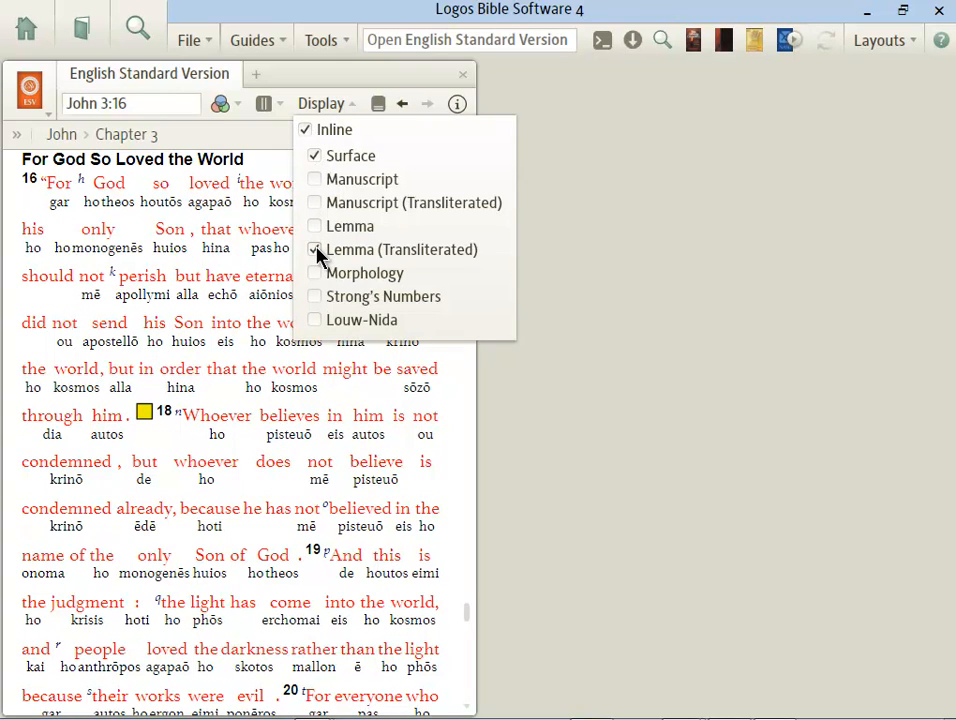
left_click(270, 138)
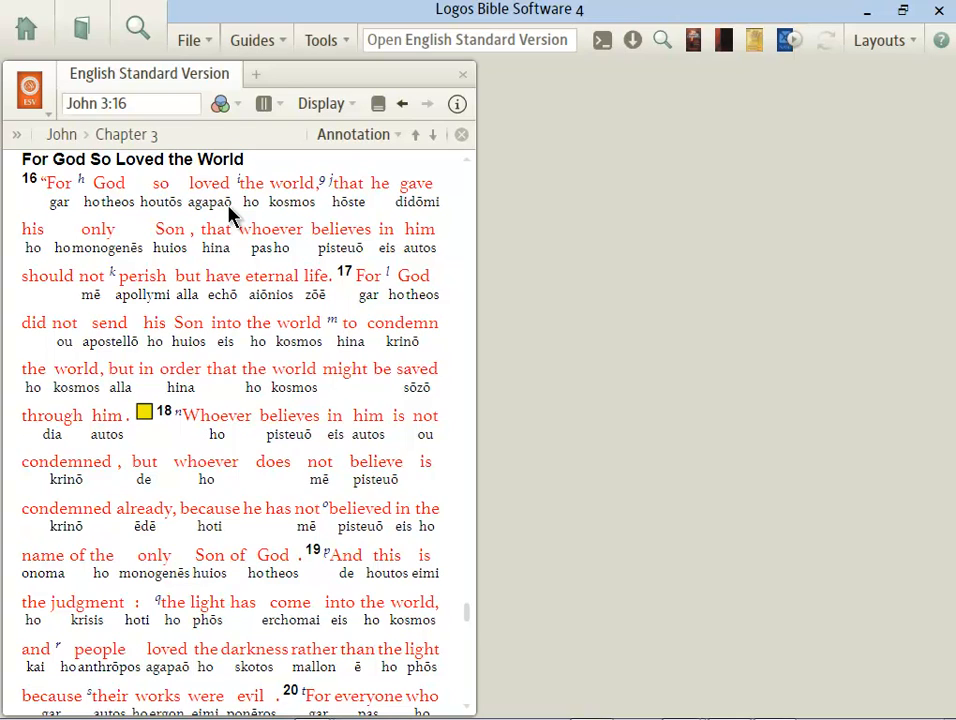
Step: Enter esv in the command box to list matching resources like the Lexham HDNT ESV Edition, then dismiss them
left_click(395, 42)
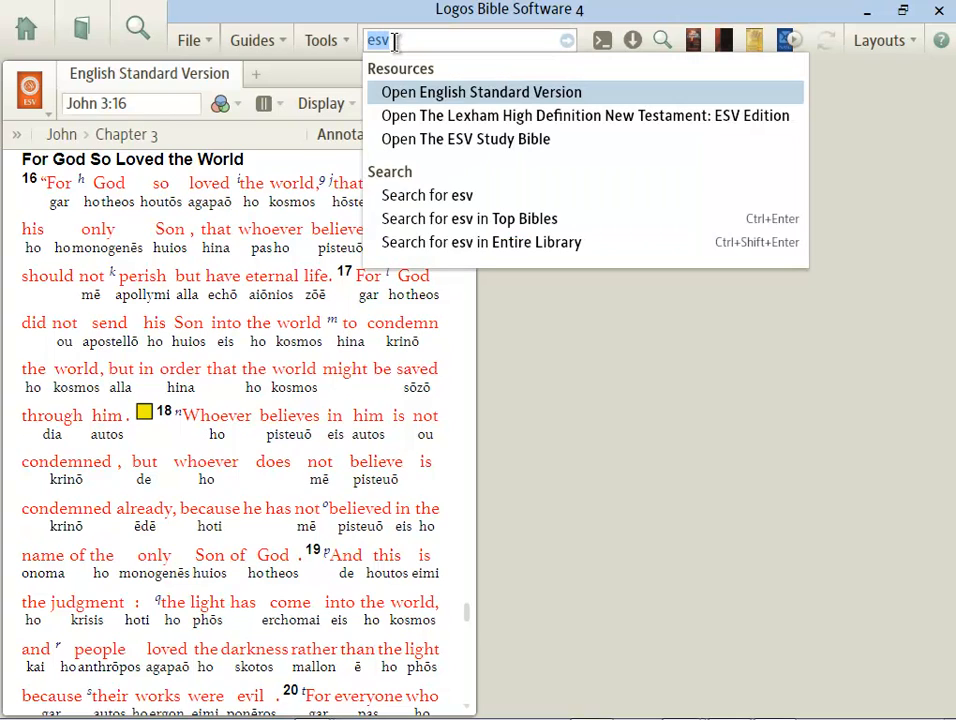
type("esv")
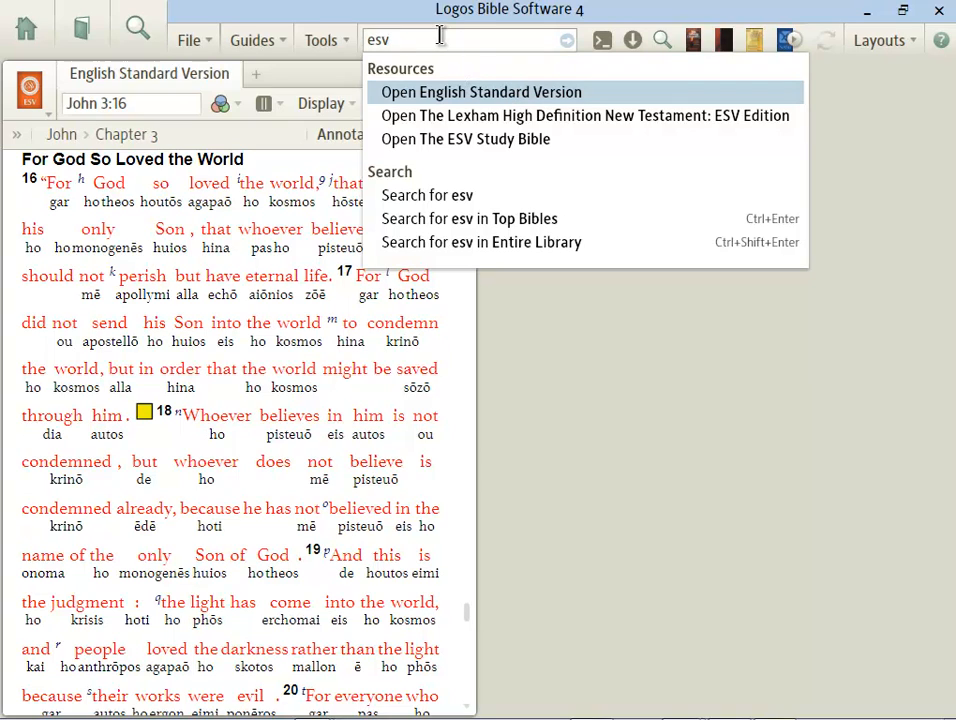
key("Escape")
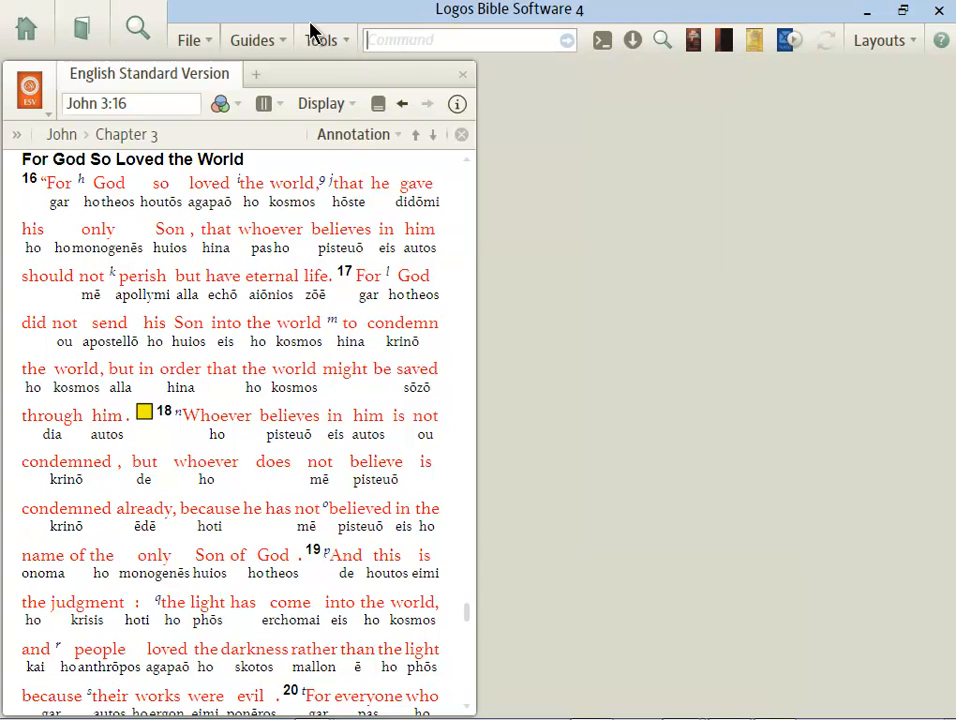
Step: Check Lemma in the Display options to show Greek-script lemmas in the John 3 interlinear
left_click(328, 104)
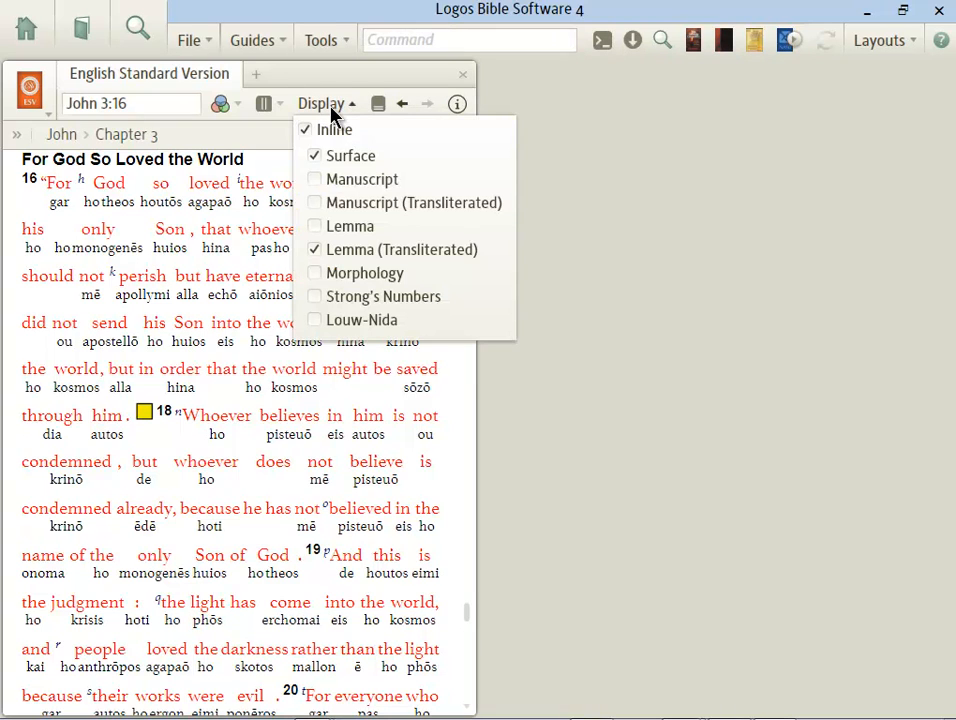
left_click(318, 230)
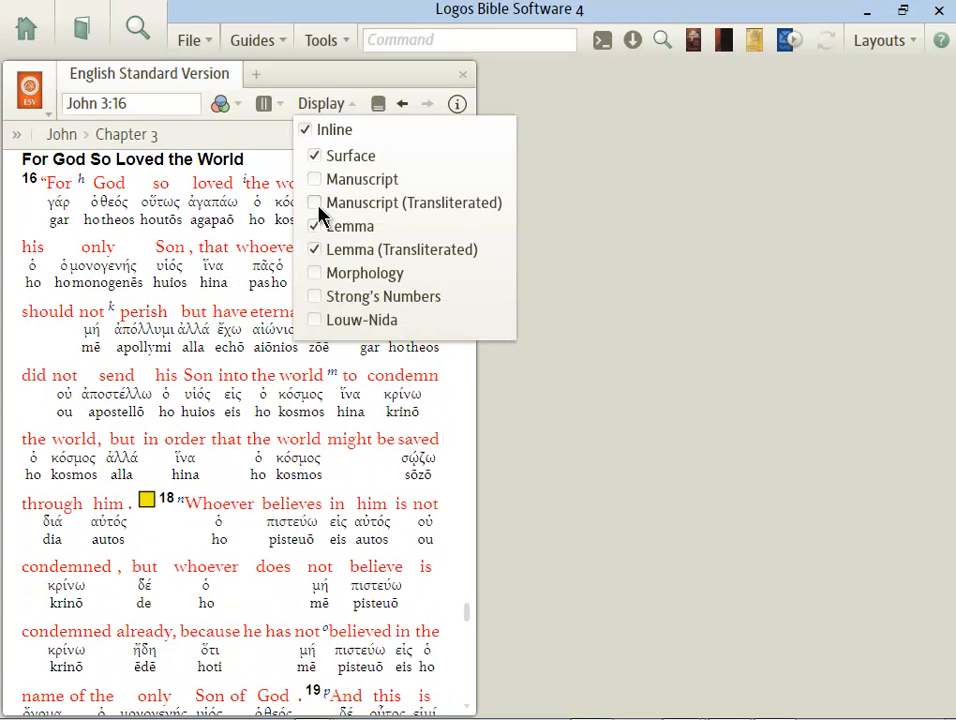
left_click(330, 80)
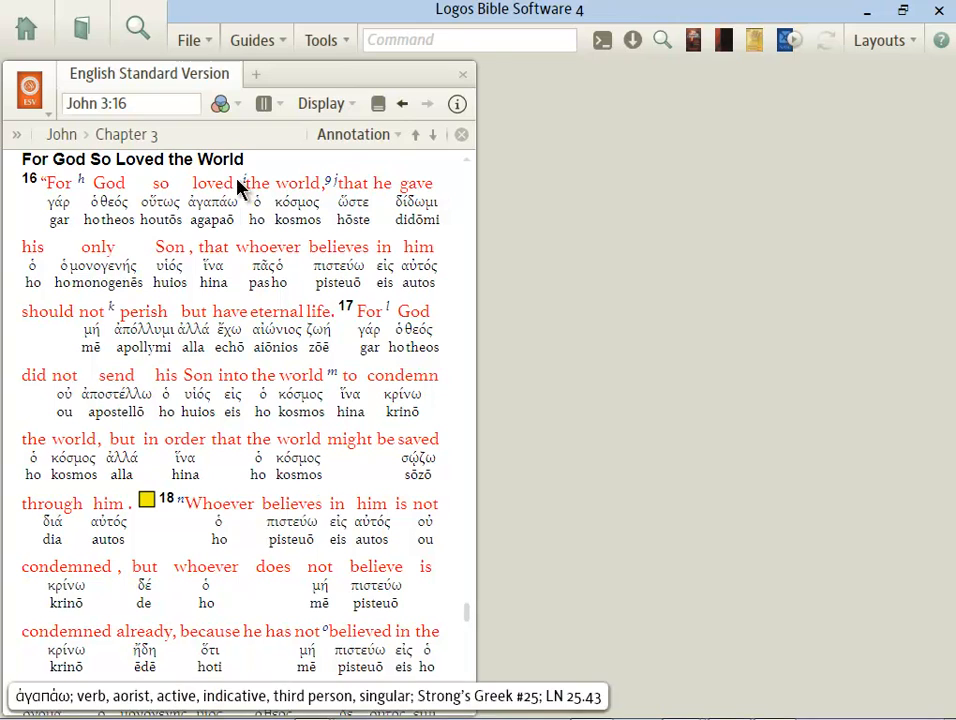
Step: Open the context menu for 'loved' in John 3:16, showing lemma ἀγαπάω, and copy the word
right_click(223, 207)
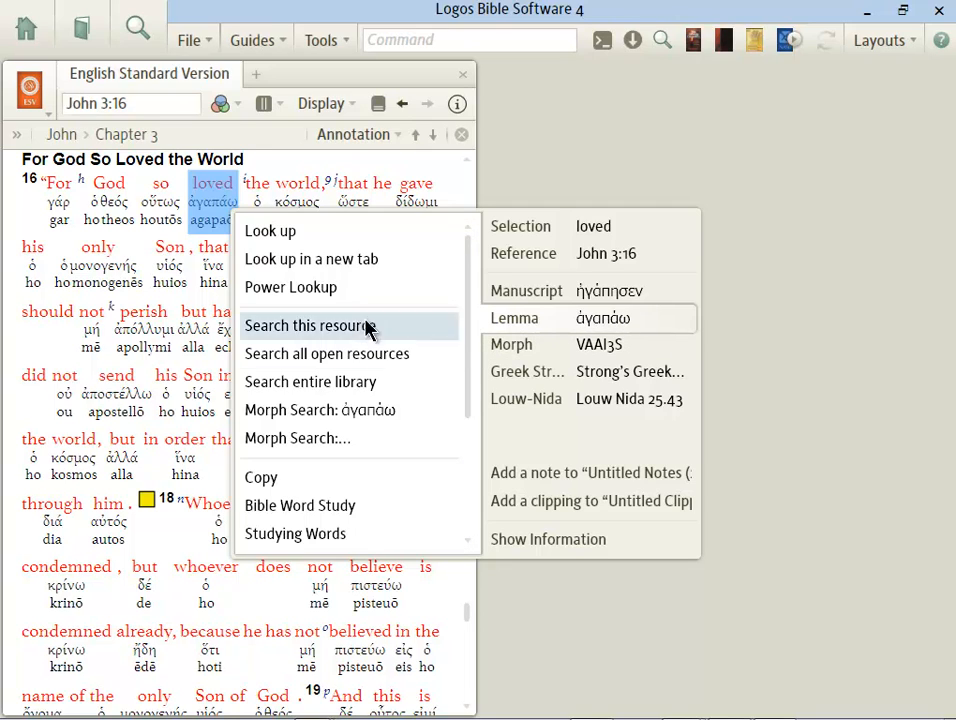
left_click_drag(472, 352, 470, 448)
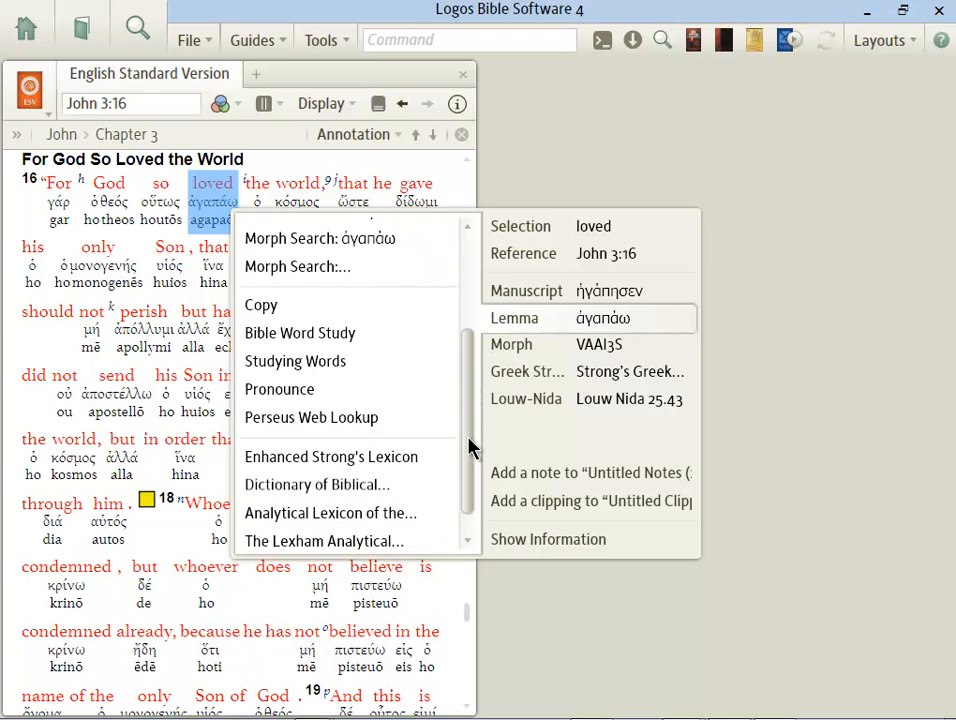
left_click(268, 306)
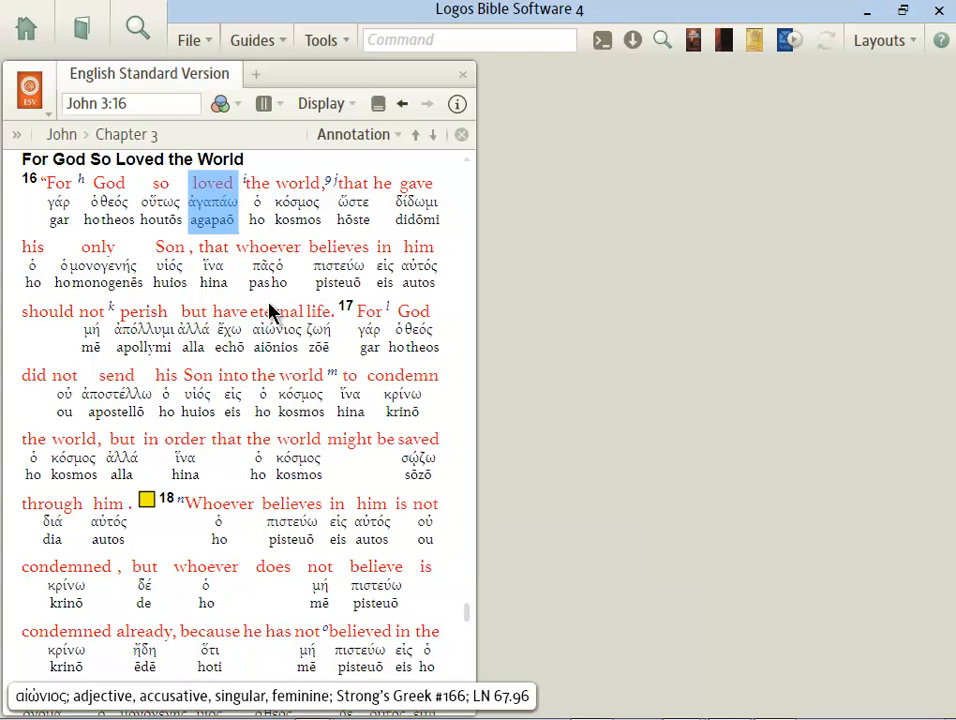
Step: Start a new Predicator (OpenText.org) syntax search from the search templates
left_click(146, 30)
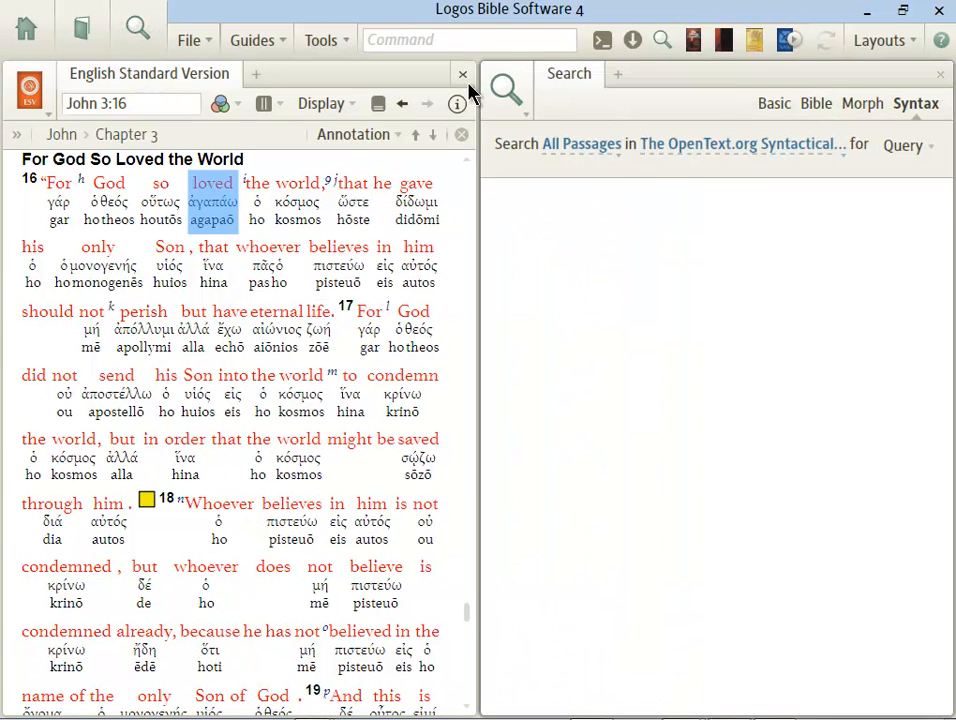
left_click(906, 150)
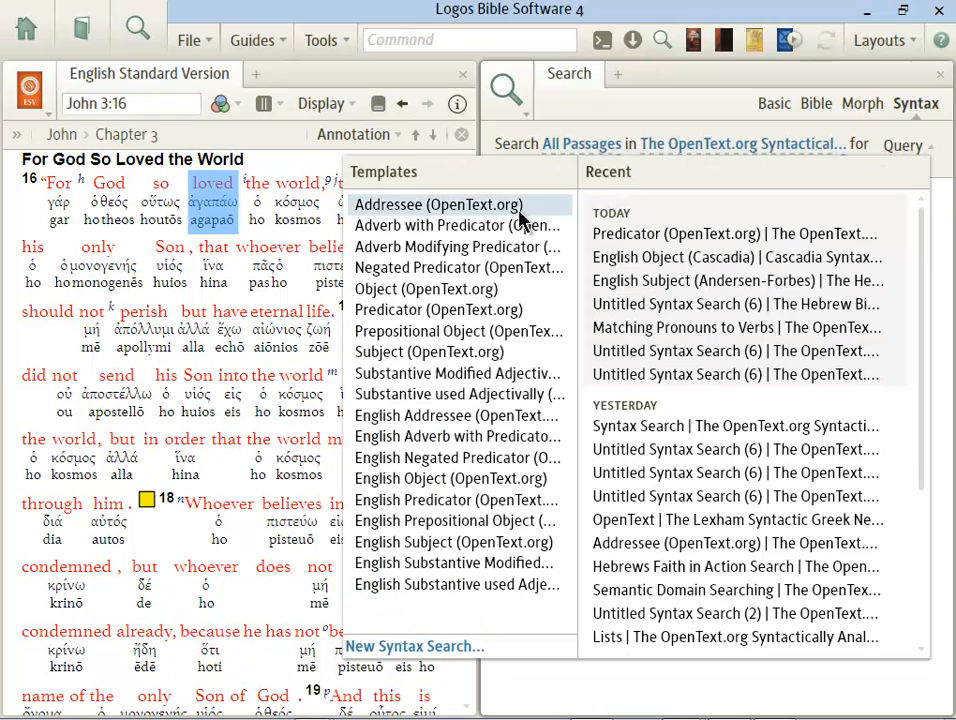
left_click(405, 311)
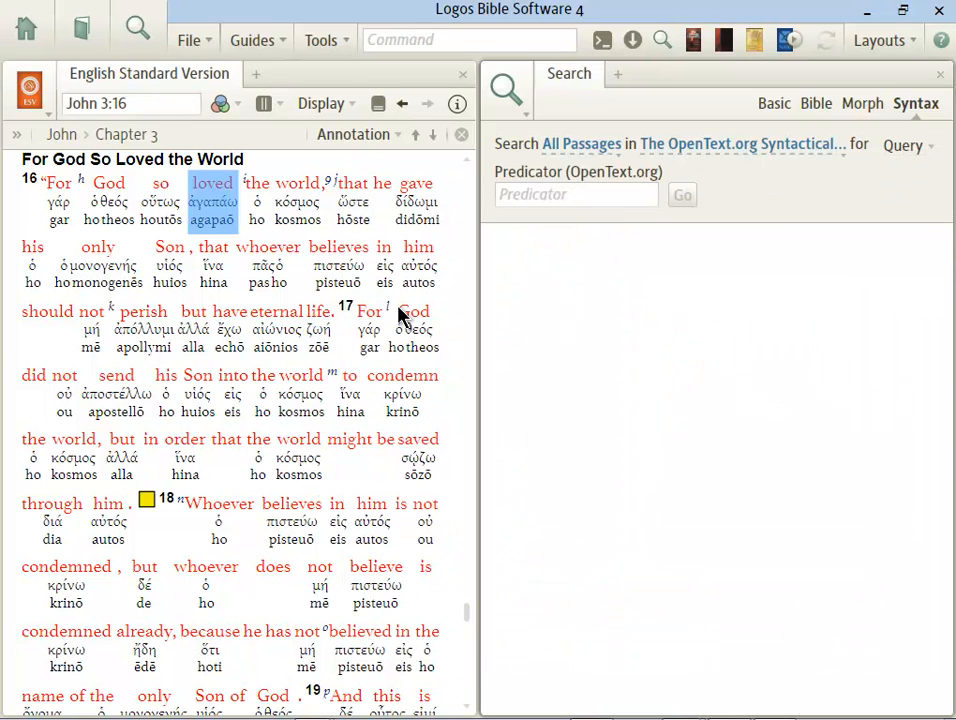
Step: Paste ἀγαπάω into the Predicator field and run the search
left_click(514, 194)
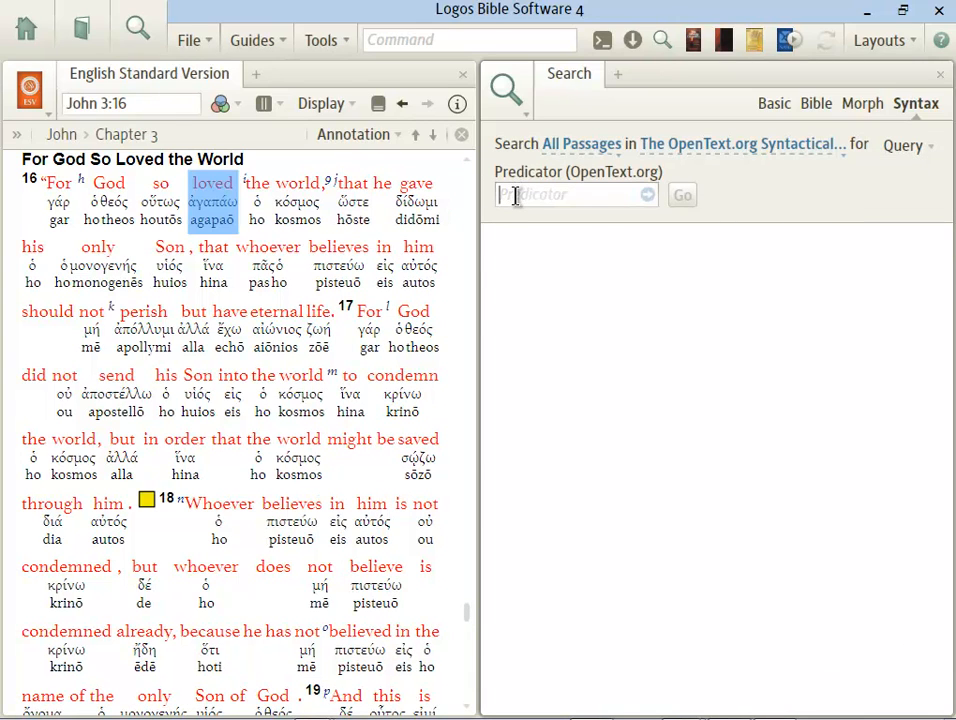
right_click(517, 199)
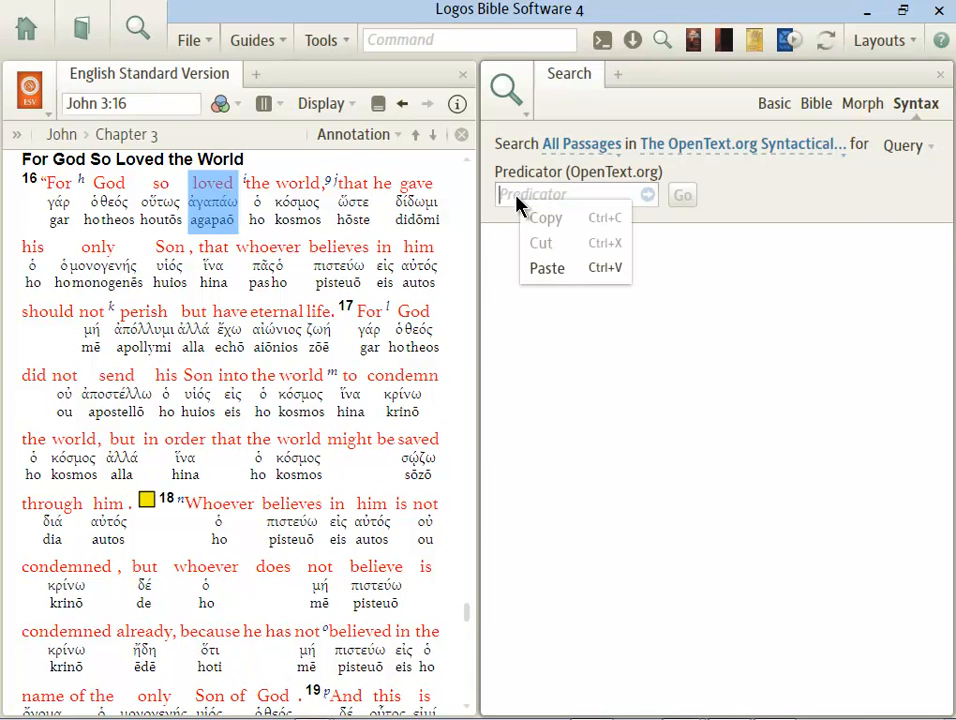
left_click(547, 268)
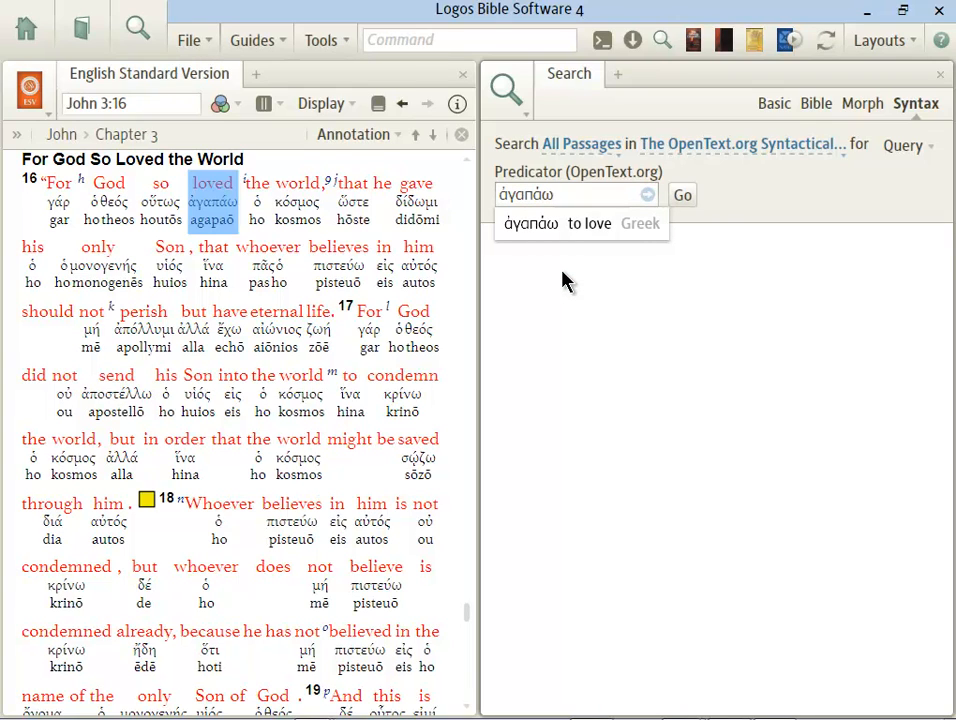
left_click(531, 224)
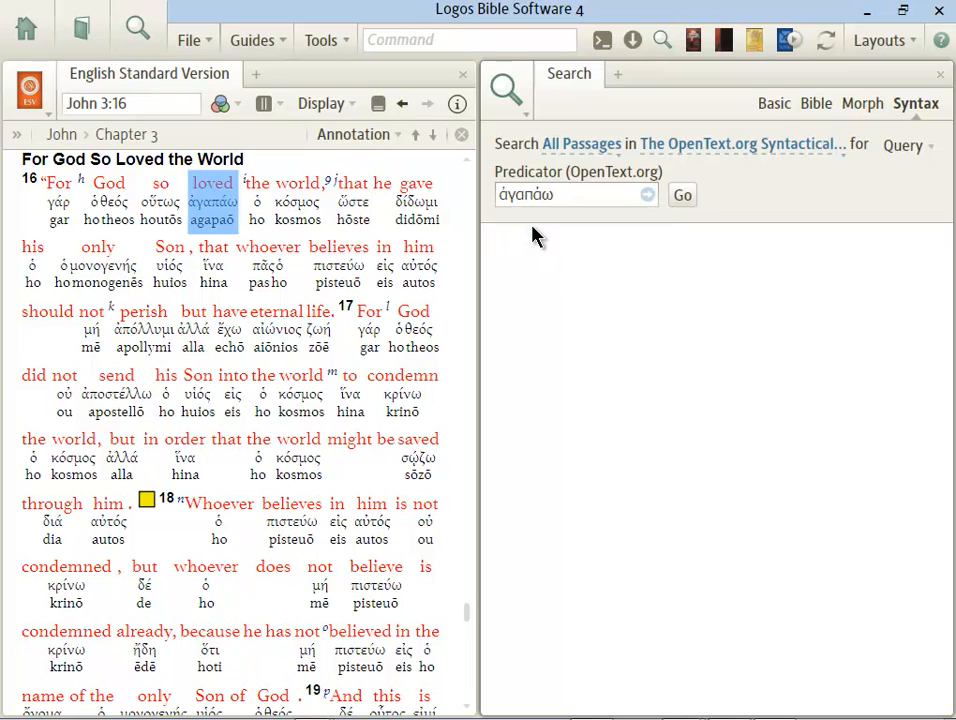
left_click(685, 200)
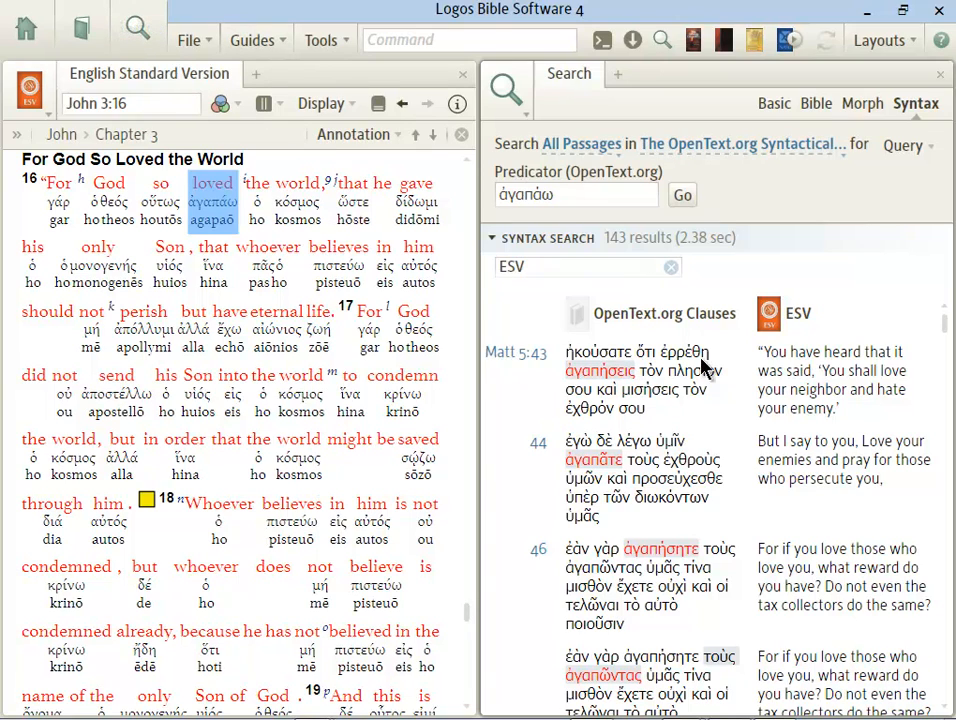
Step: Open the Matt 5:43 result, close the Search panel, and widen the Clauses pane across the window
left_click(514, 353)
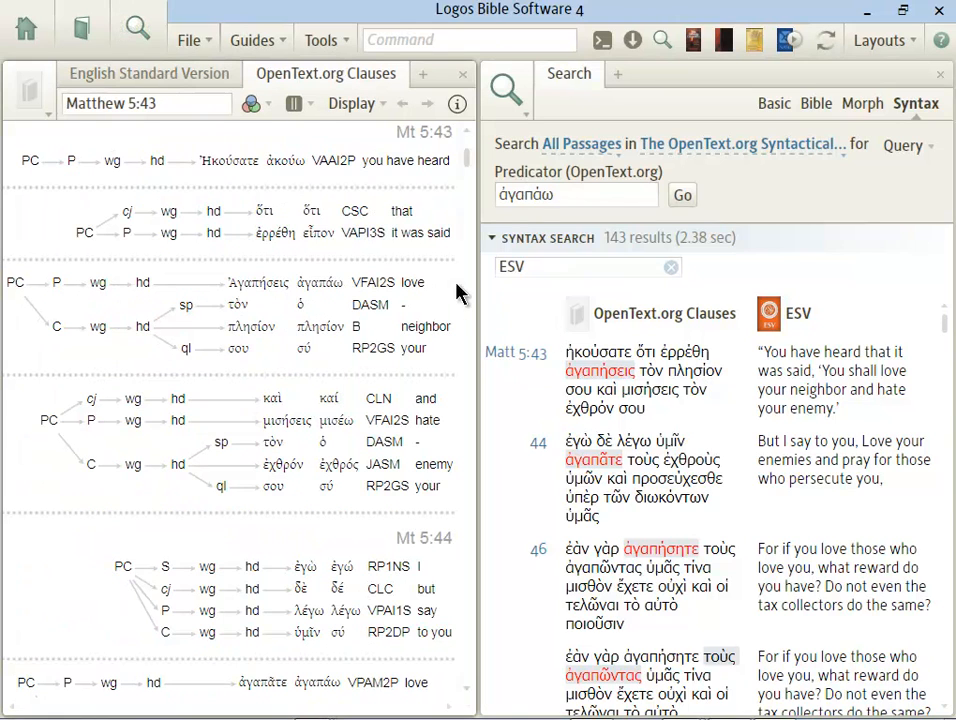
left_click(940, 76)
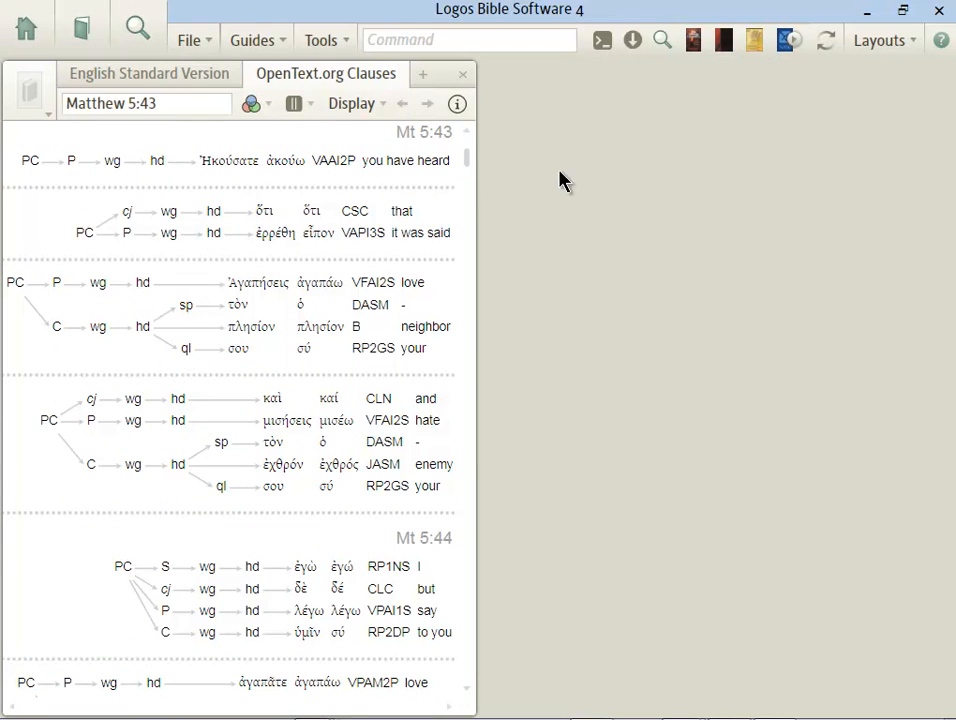
left_click_drag(478, 207, 930, 190)
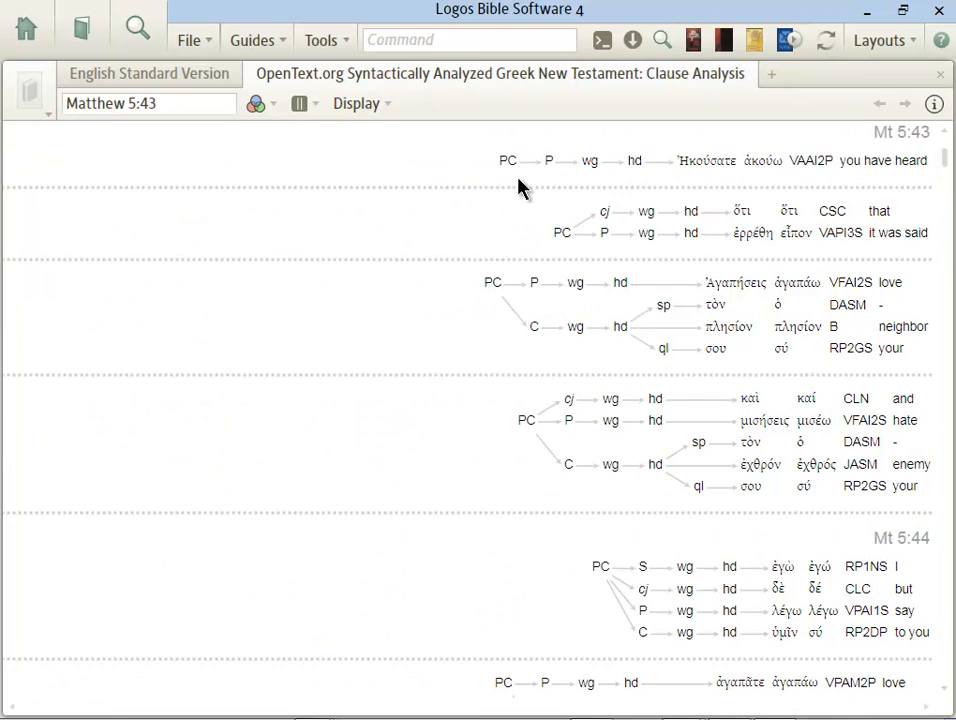
mouse_move(503, 163)
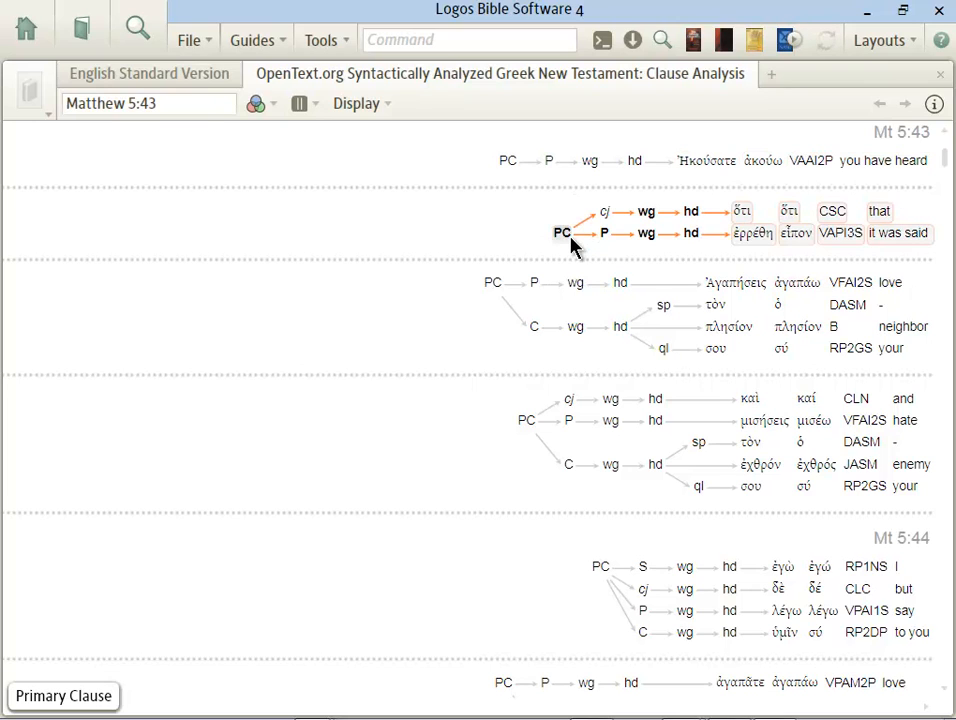
mouse_move(570, 240)
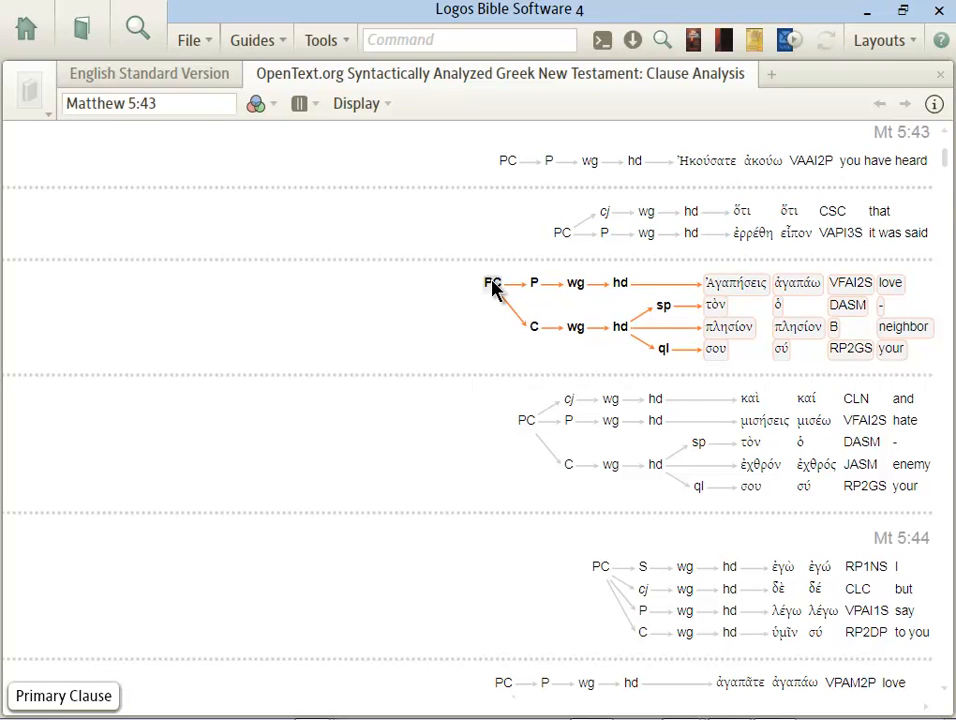
mouse_move(492, 284)
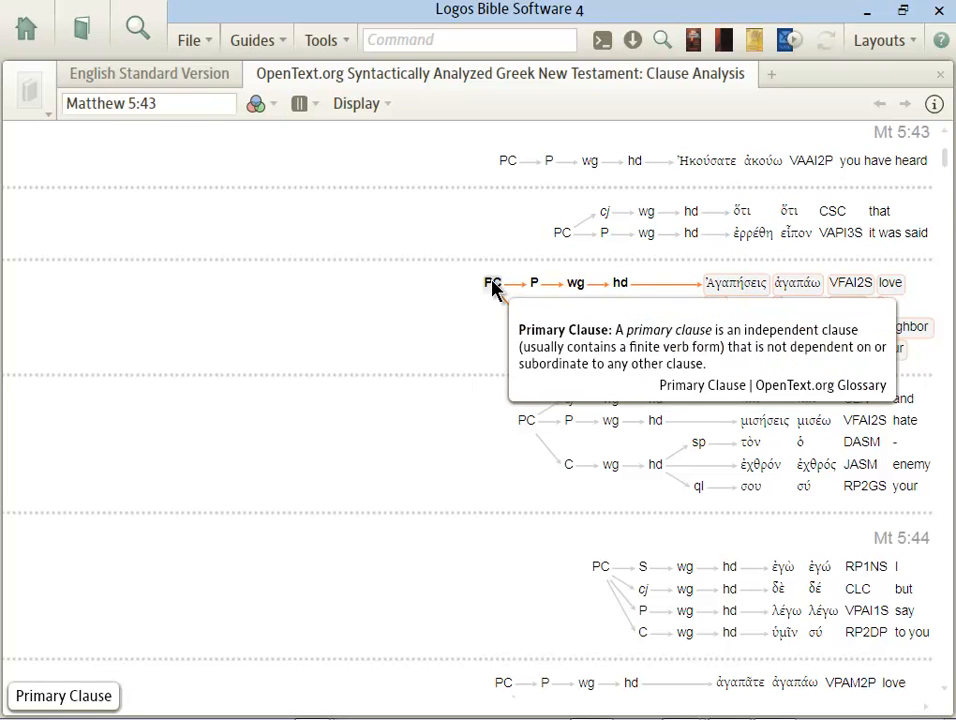
left_click(85, 36)
type("hdnt")
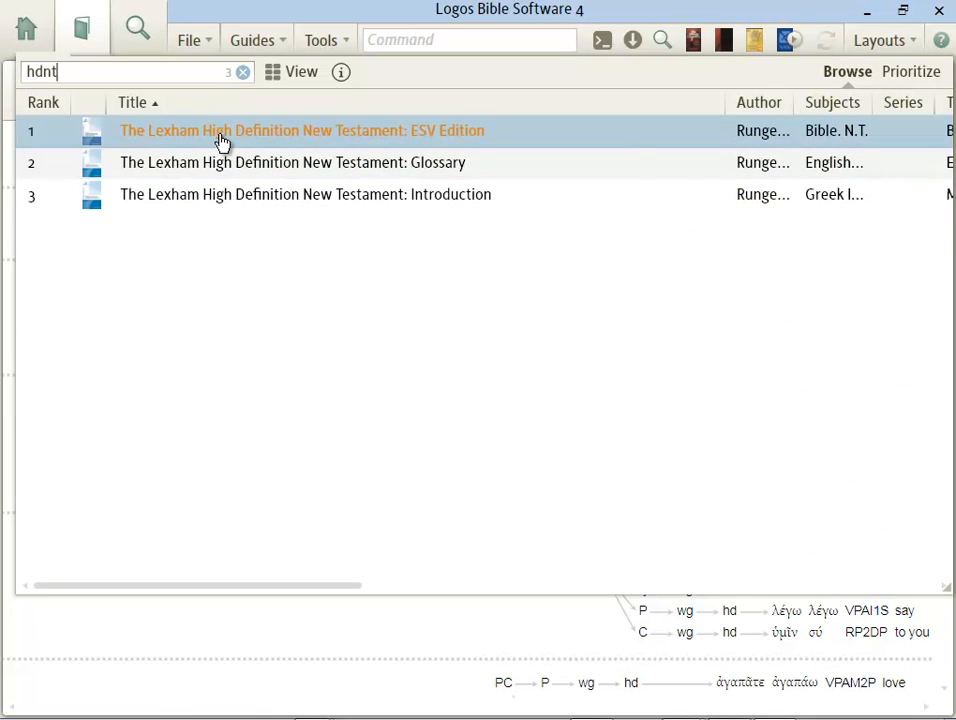
left_click(222, 143)
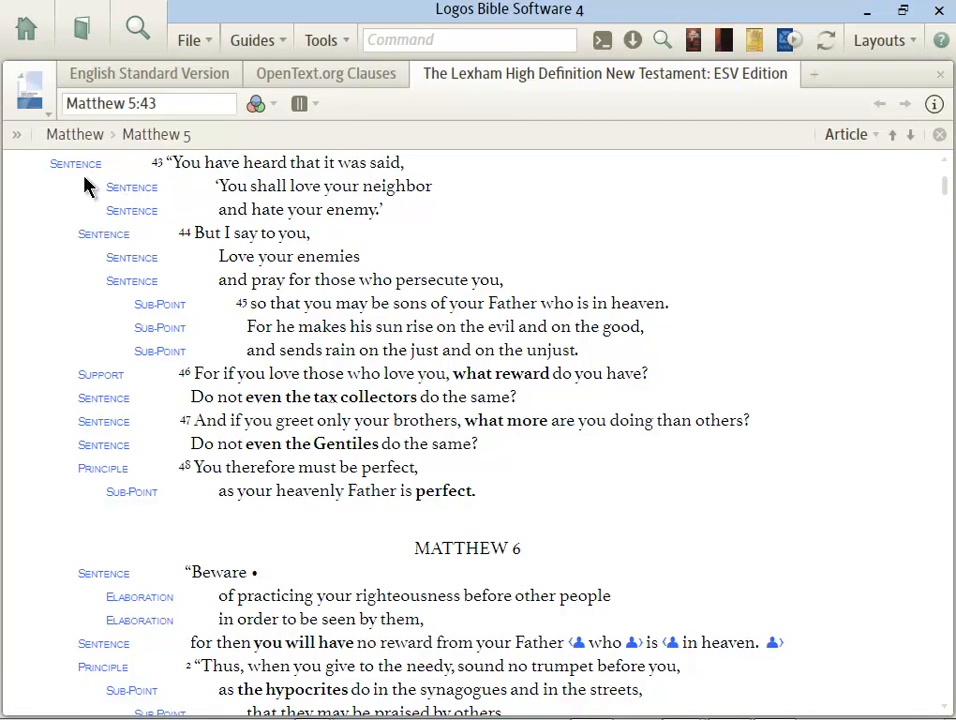
mouse_move(77, 177)
mouse_move(579, 650)
left_click(939, 74)
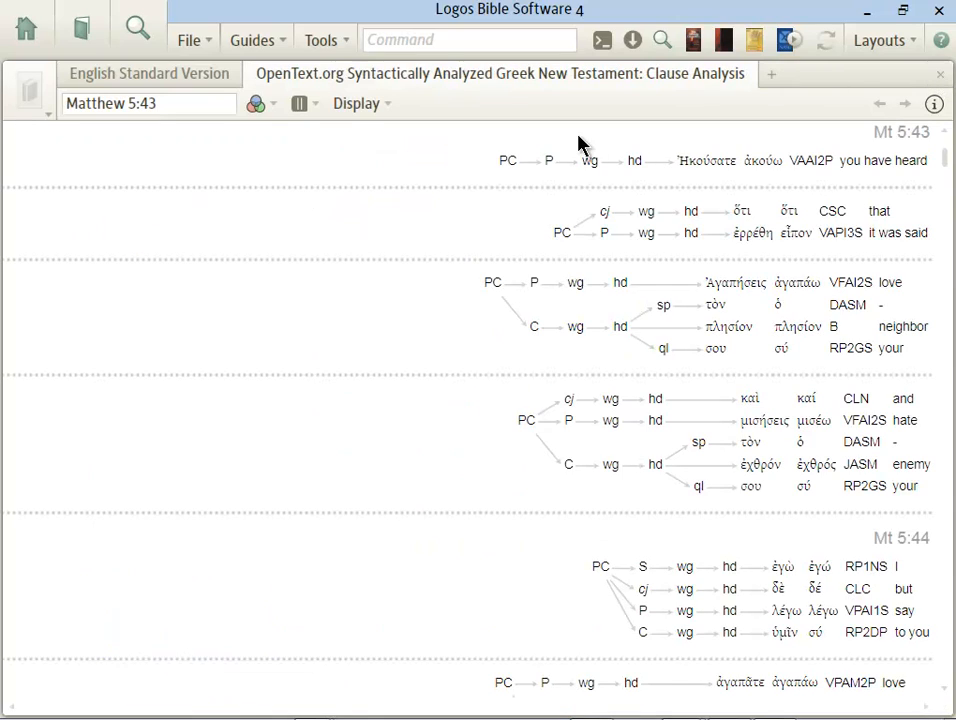
Step: Close the Clauses, Search and ESV tabs, then advance the slideshow to 'Learn to Read Syntax Graphs'
left_click(939, 76)
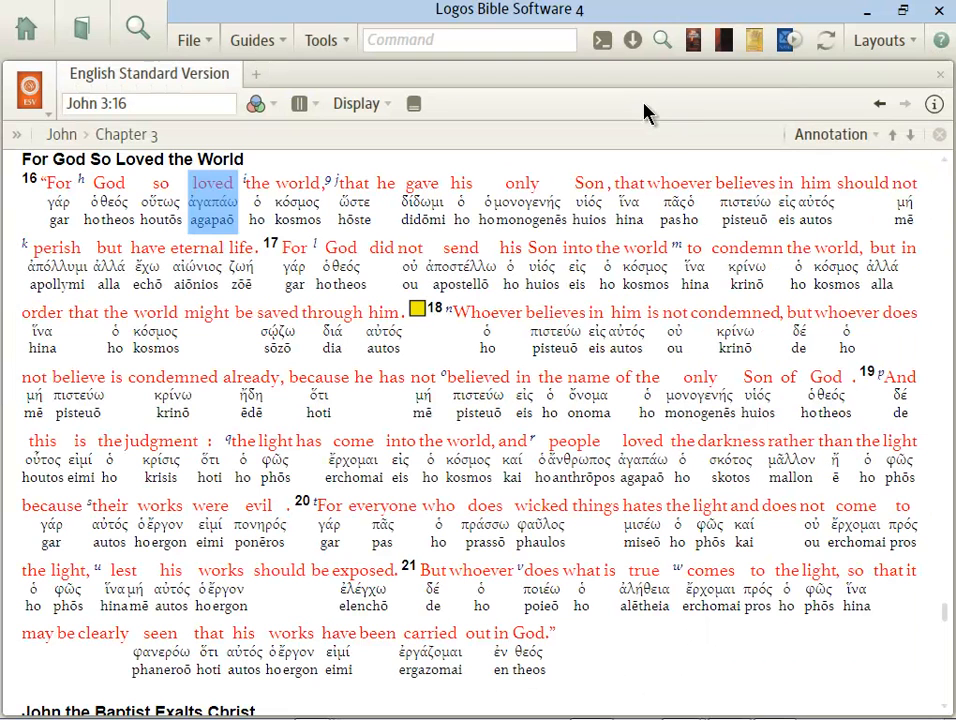
left_click(139, 30)
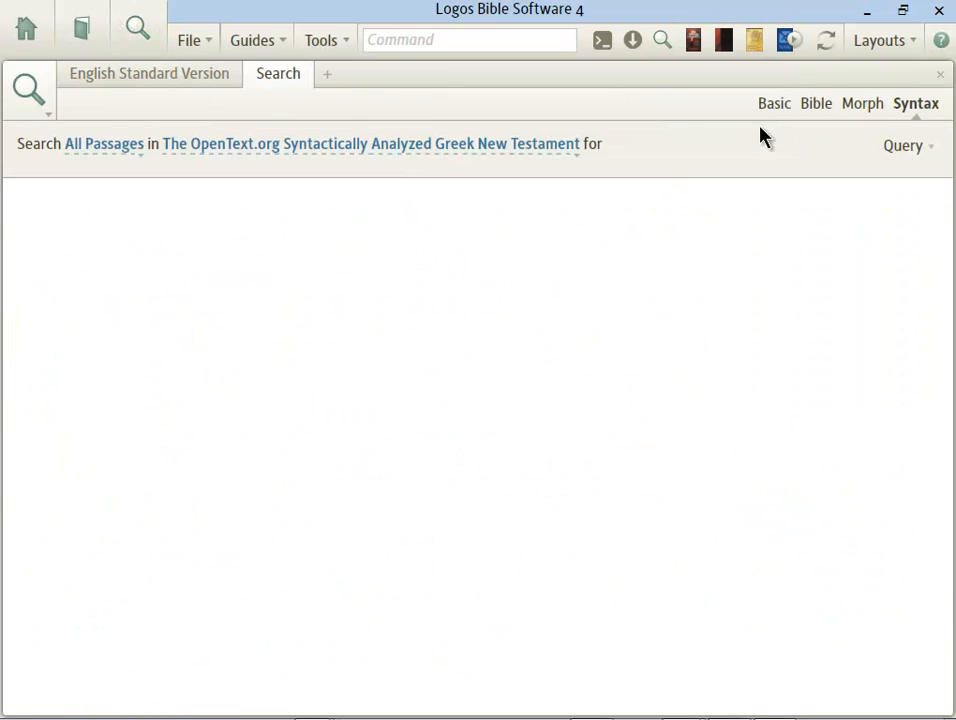
left_click(906, 150)
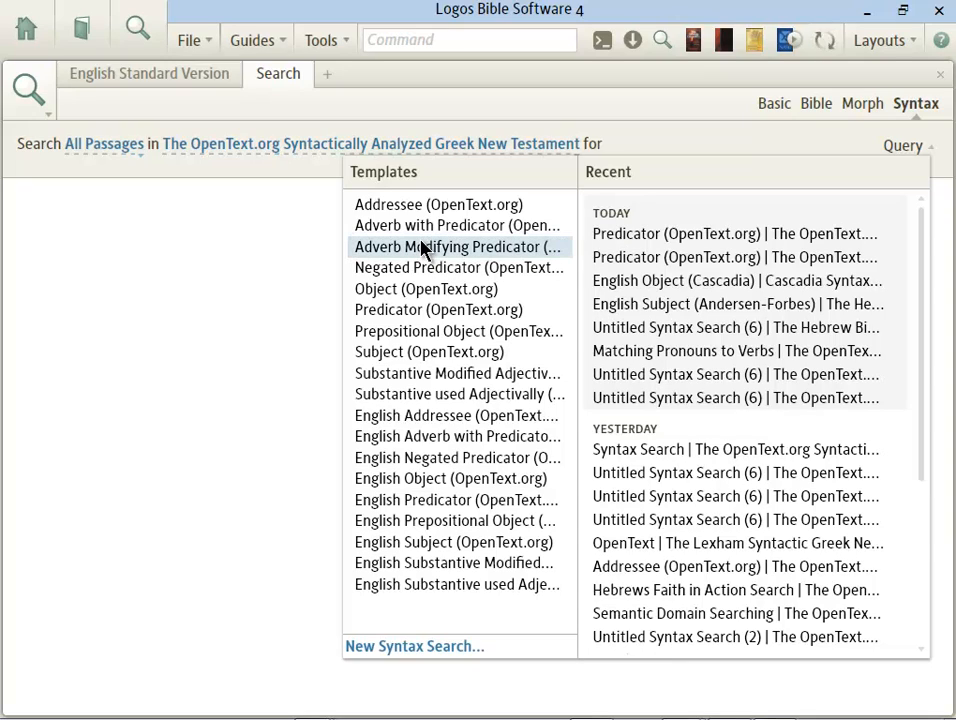
left_click(229, 358)
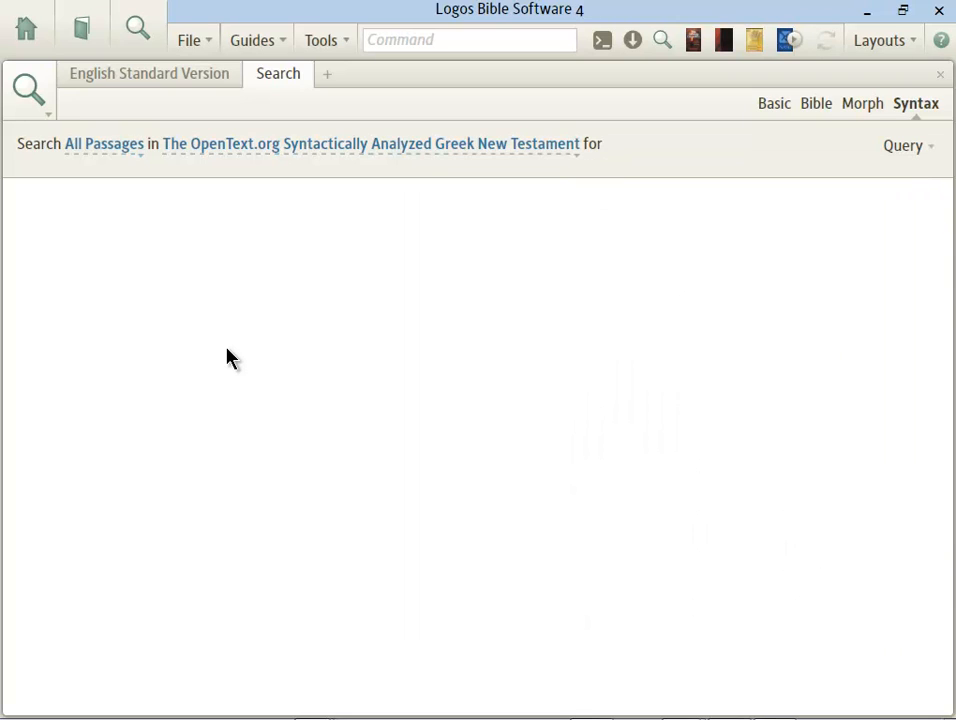
left_click(940, 74)
left_click(940, 74)
key("alt+Tab")
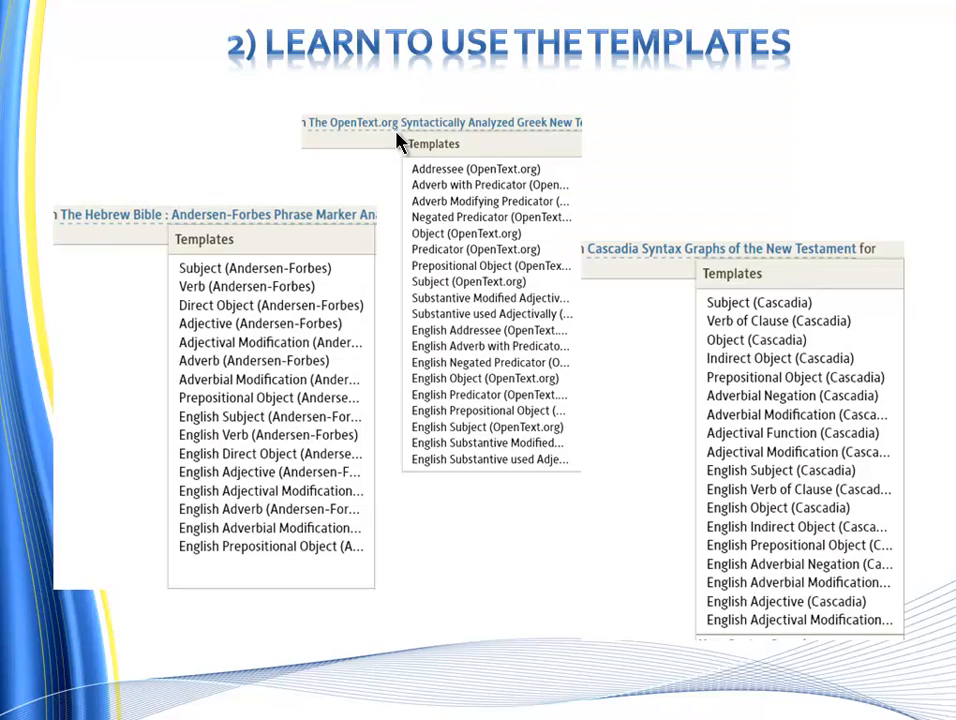
left_click(397, 133)
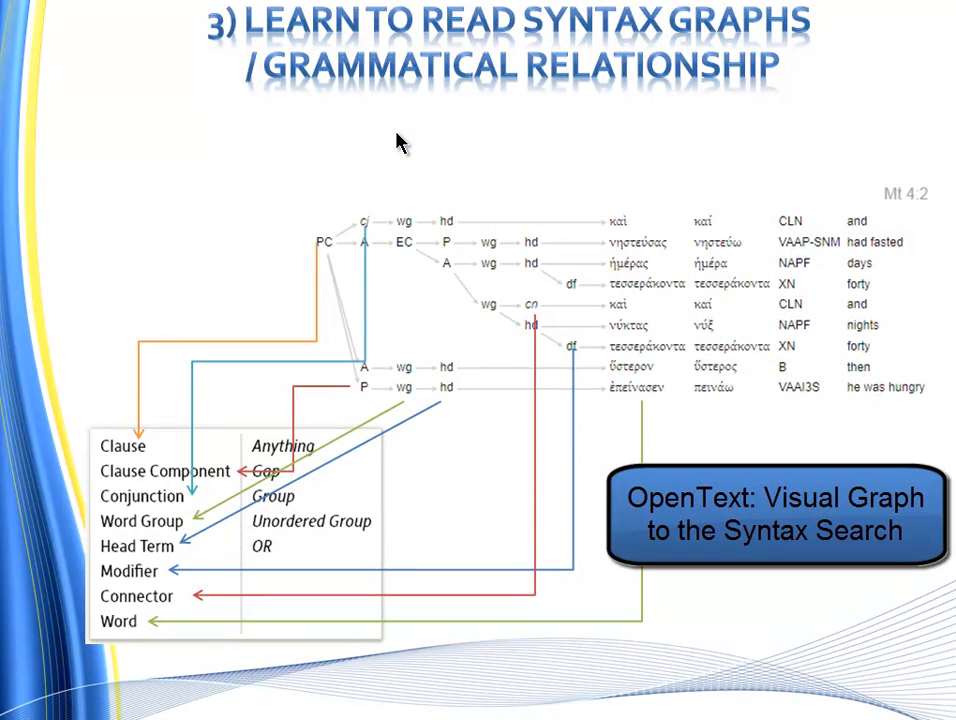